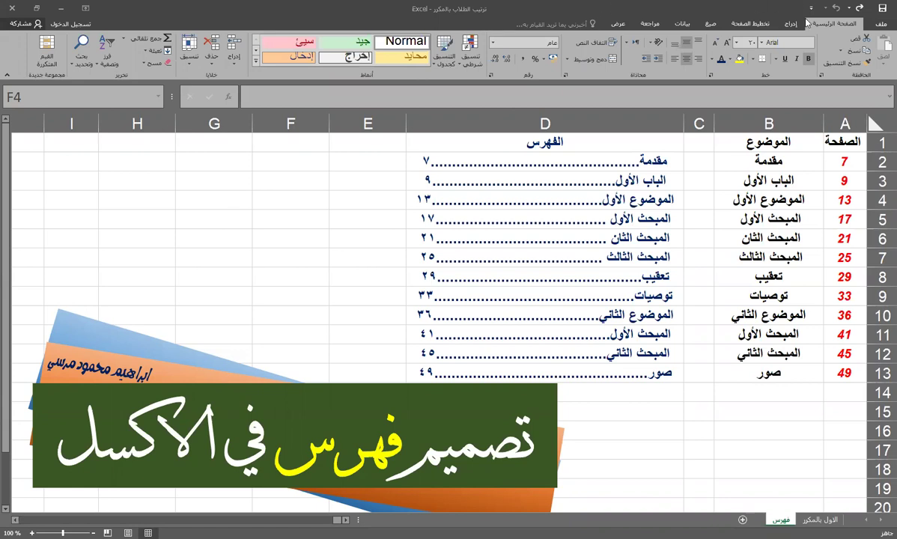
Examine the page numbers and topics in columns A and B alongside the combined index entries in column D.
{"action": "left_click_drag", "start_coordinate": [849, 144], "coordinate": [782, 372]}
{"action": "left_click_drag", "start_coordinate": [835, 161], "coordinate": [837, 181]}
{"action": "left_click", "coordinate": [778, 162]}
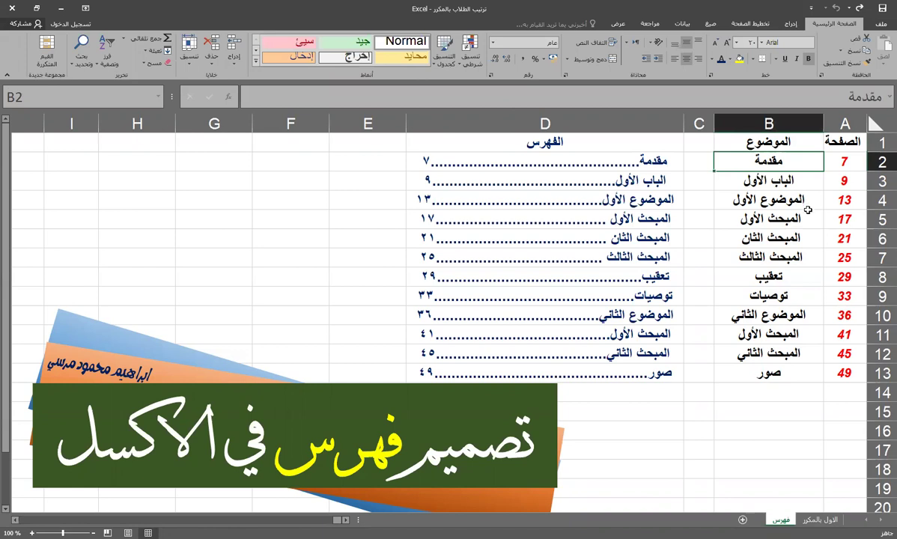
{"action": "left_click_drag", "start_coordinate": [725, 371], "coordinate": [861, 140]}
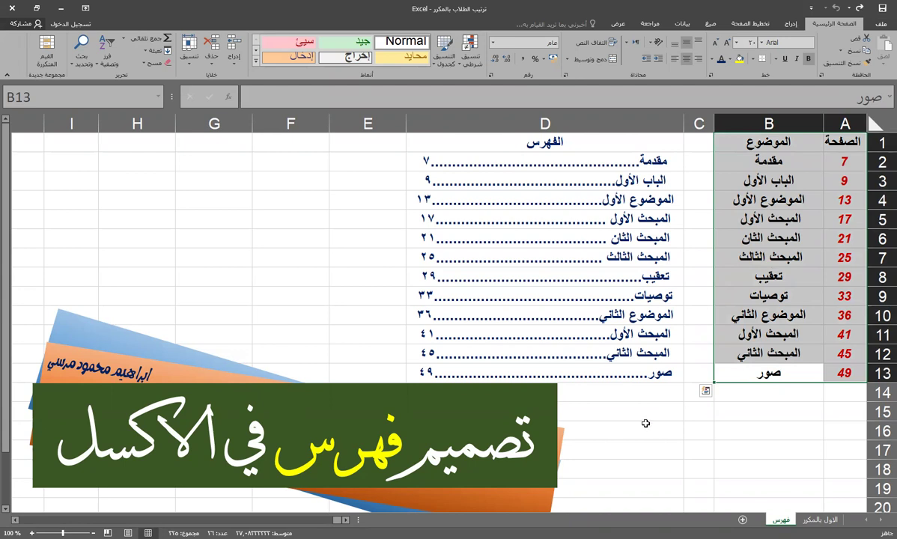
{"action": "left_click_drag", "start_coordinate": [645, 411], "coordinate": [636, 143]}
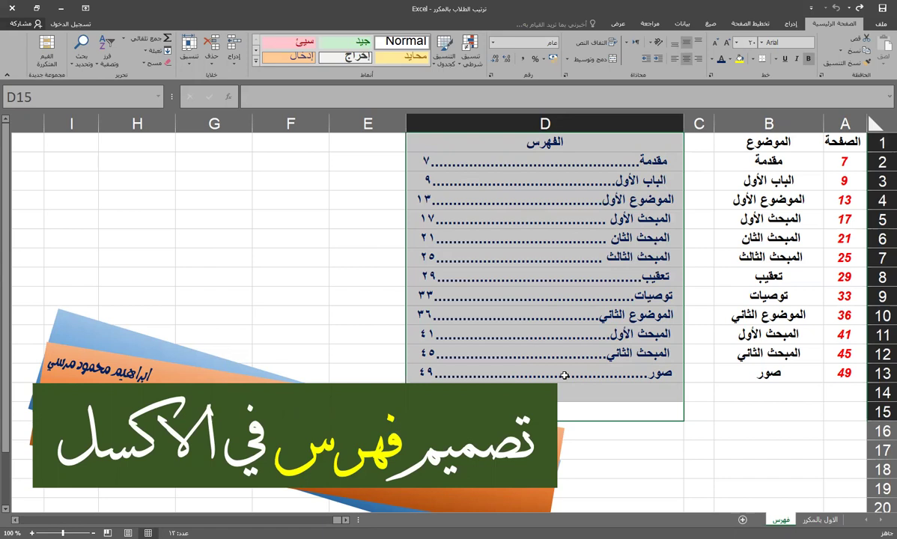
{"action": "left_click", "coordinate": [760, 376]}
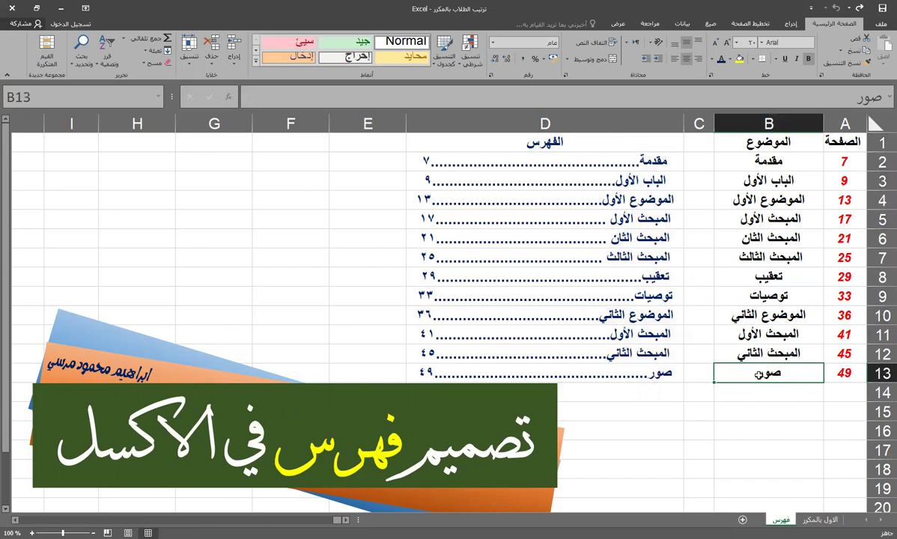
{"action": "left_click", "coordinate": [848, 374]}
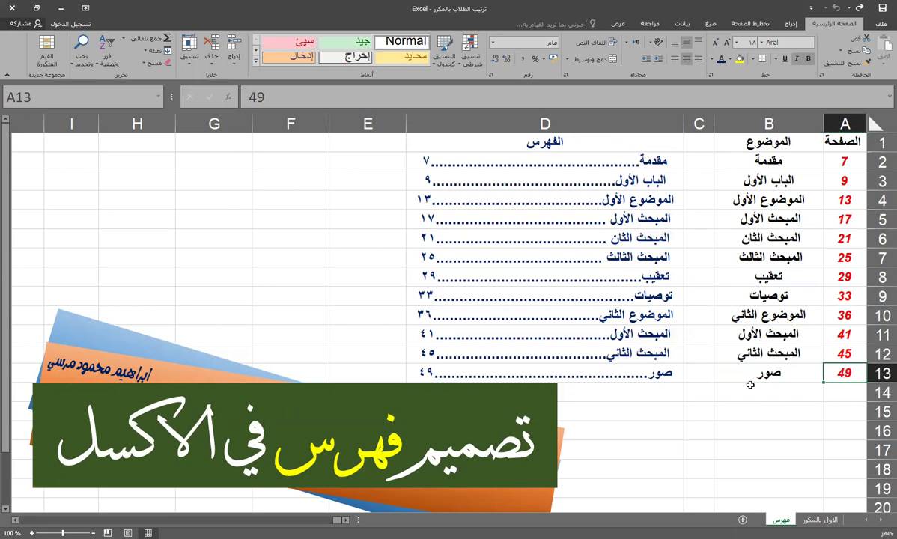
{"action": "left_click", "coordinate": [757, 353]}
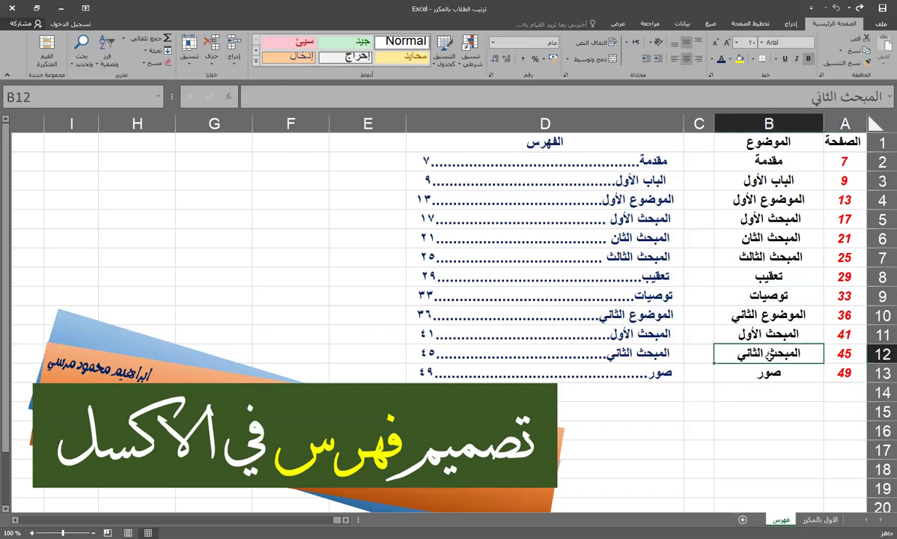
{"action": "left_click", "coordinate": [840, 355]}
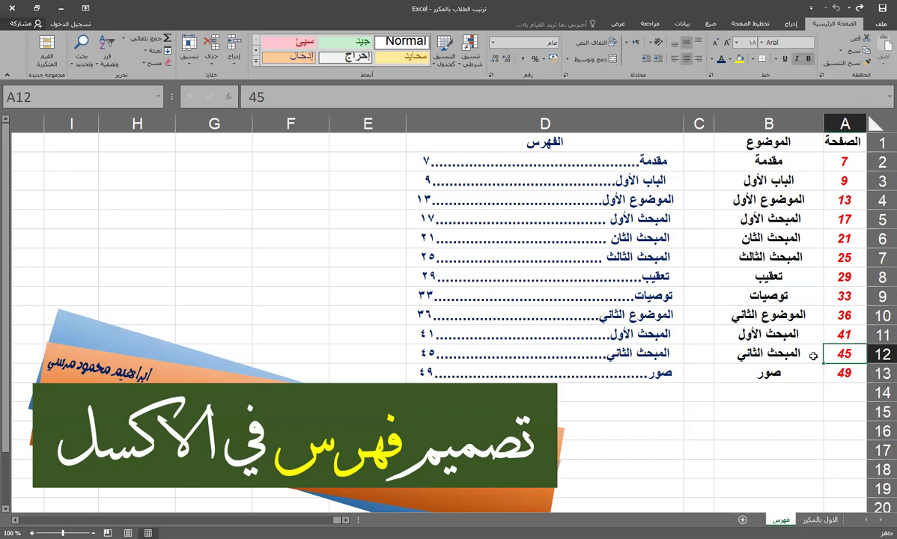
Clear the existing index entries in D2:D14, below the الفهرس heading.
{"action": "left_click_drag", "start_coordinate": [633, 392], "coordinate": [614, 168]}
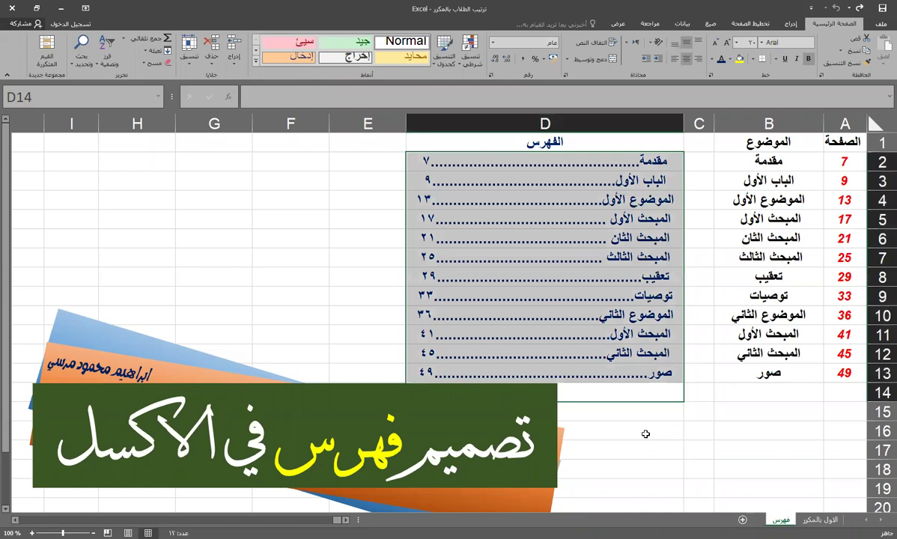
{"action": "key", "text": "Delete"}
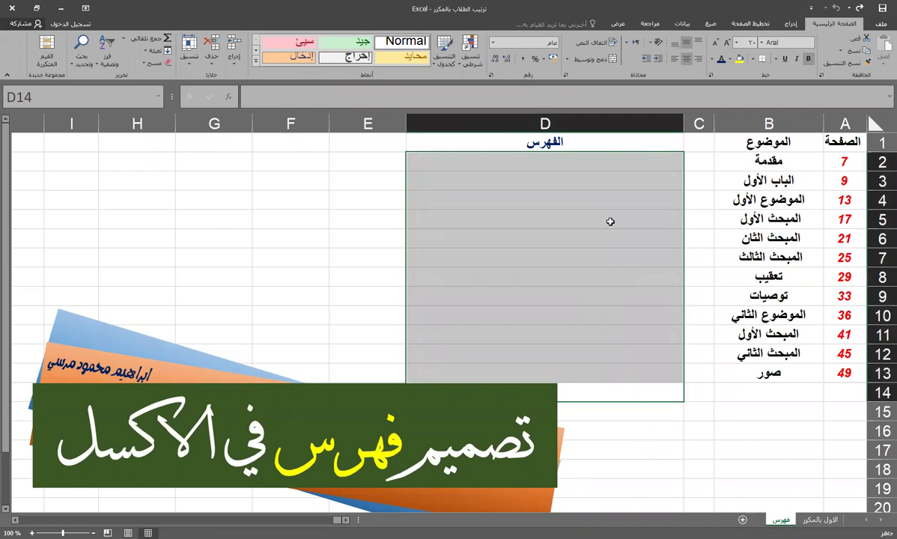
{"action": "left_click", "coordinate": [607, 219]}
Enter the formula =B2 in D2 to pull in the topic name, and fill it down to D13.
{"action": "left_click", "coordinate": [608, 160]}
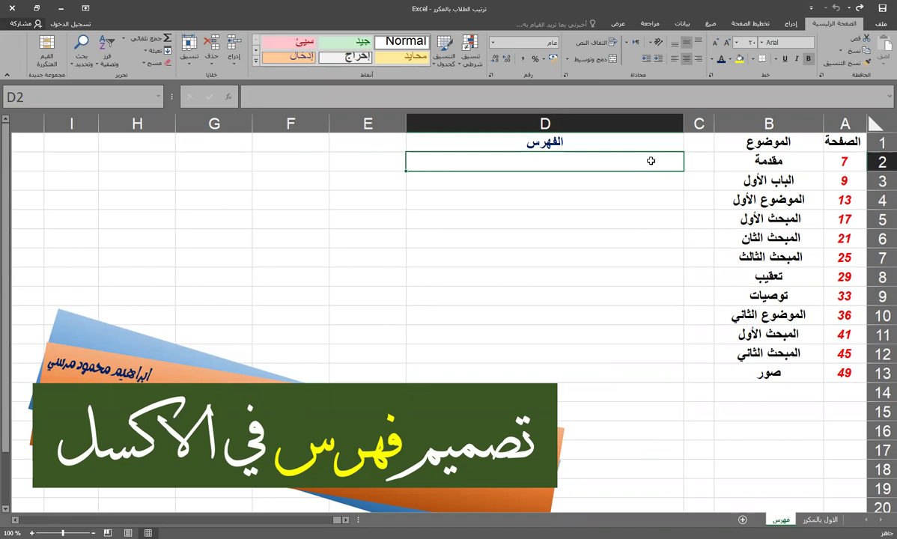
{"action": "type", "text": "="}
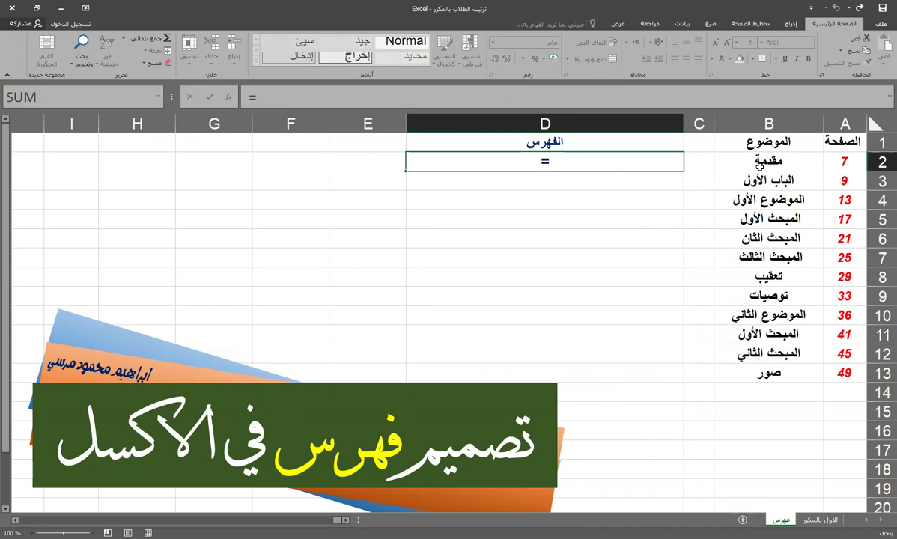
{"action": "left_click", "coordinate": [779, 162]}
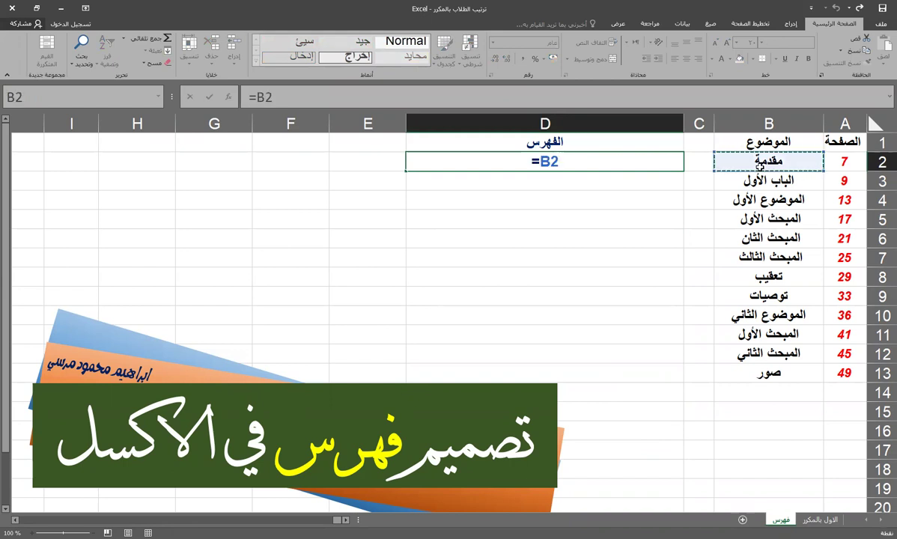
{"action": "key", "text": "Return"}
{"action": "left_click", "coordinate": [529, 160]}
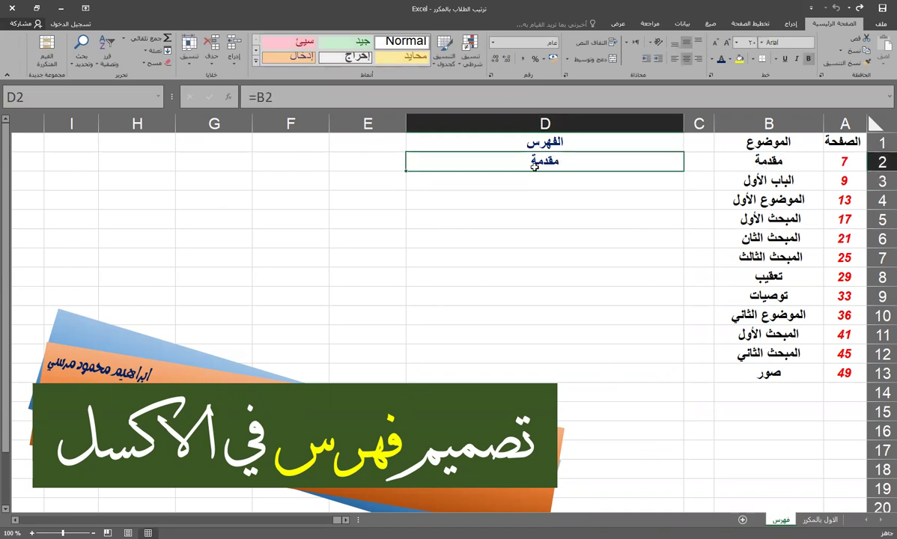
{"action": "left_click_drag", "start_coordinate": [405, 172], "coordinate": [422, 377]}
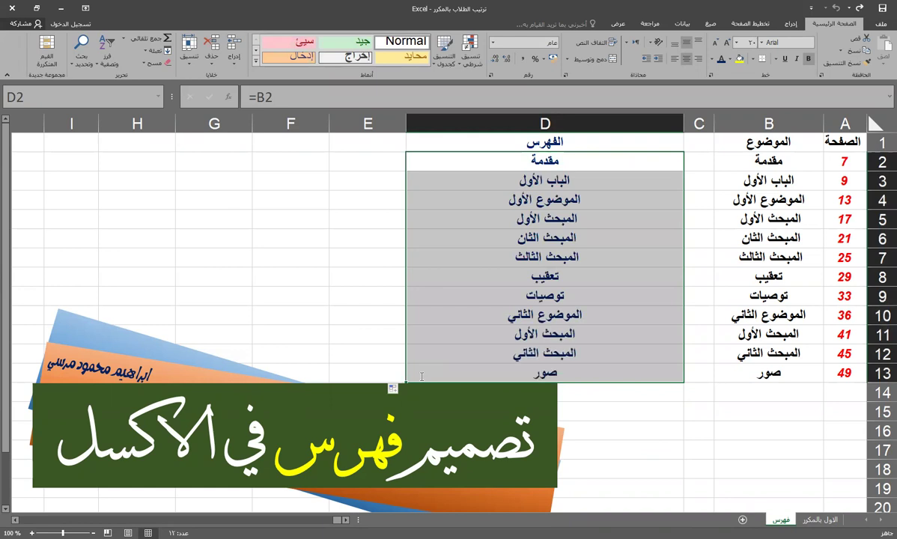
Extend the formula in D2 to =B2&REPT(".";30) to add dot leaders after the topic, and fill it down to D13.
{"action": "left_click", "coordinate": [586, 163]}
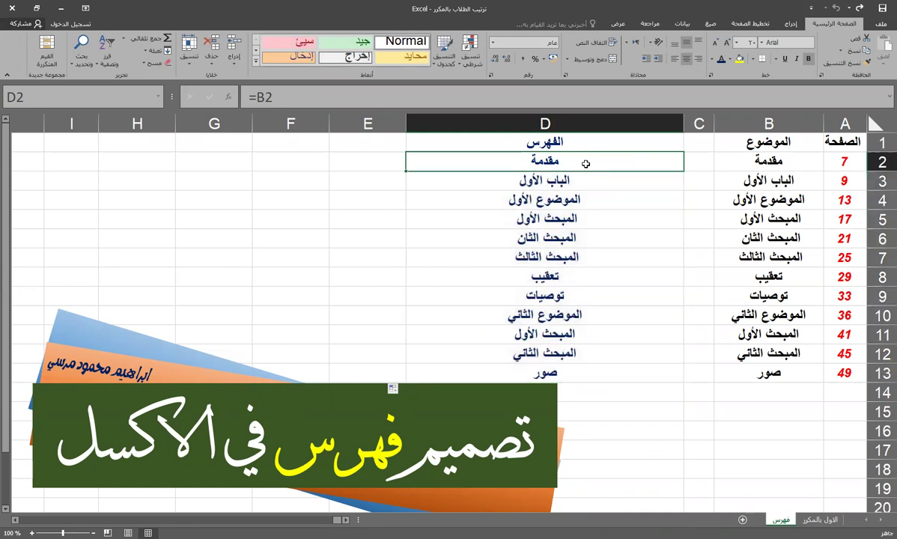
{"action": "left_click", "coordinate": [375, 98]}
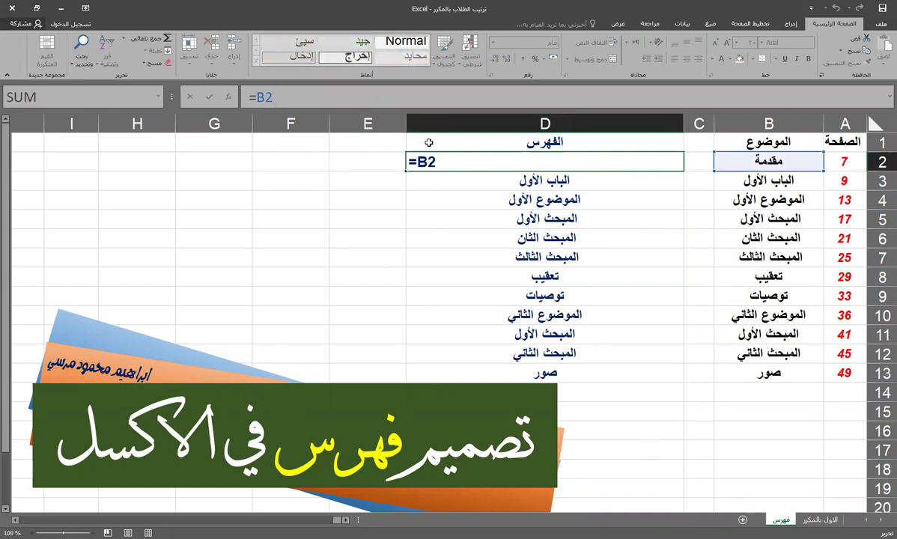
{"action": "type", "text": "&"}
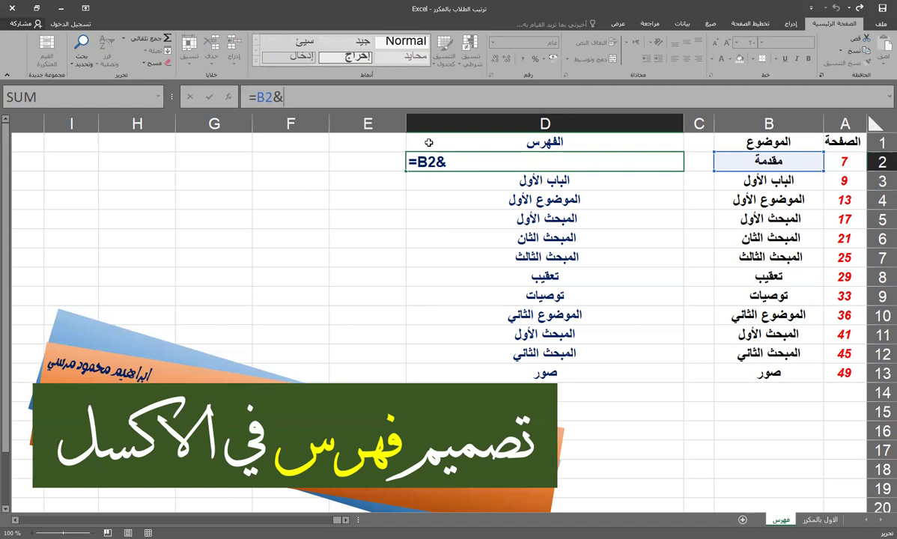
{"action": "type", "text": "re"}
{"action": "left_click", "coordinate": [301, 139]}
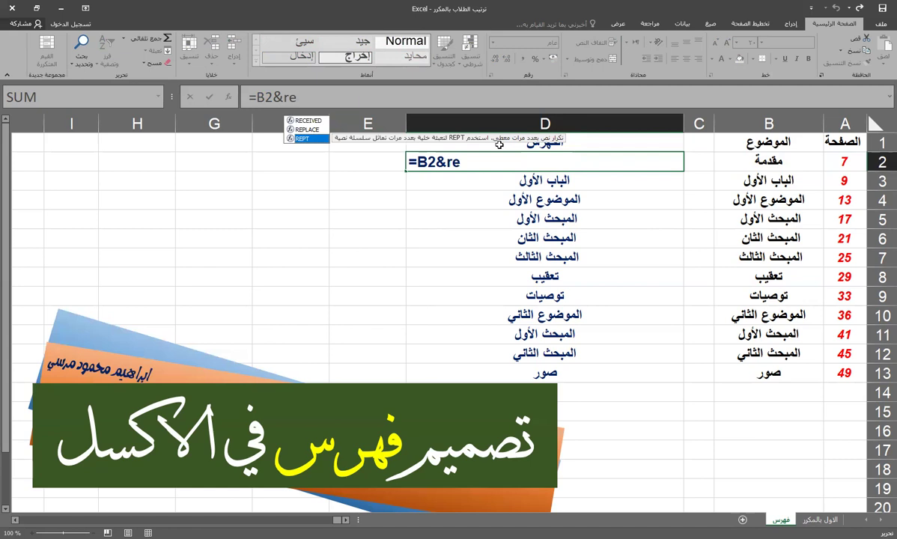
{"action": "double_click", "coordinate": [310, 140]}
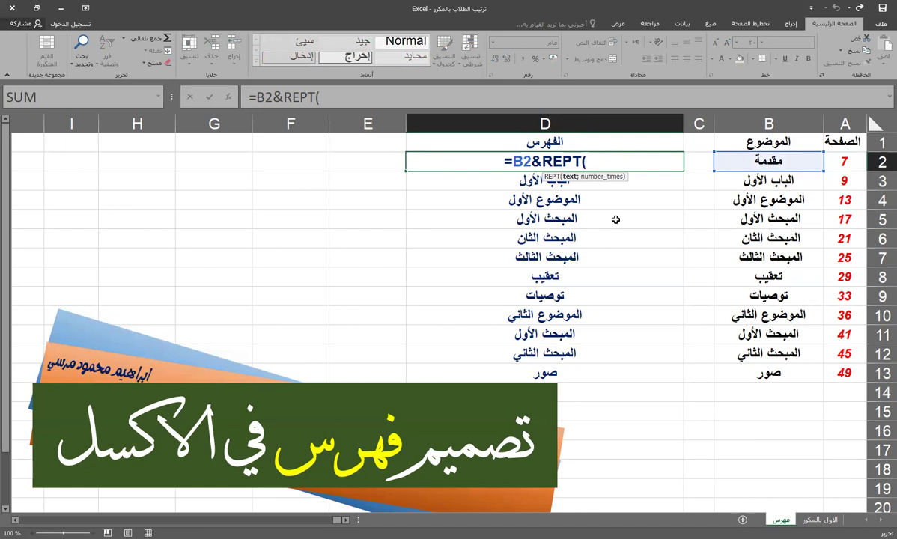
{"action": "type", "text": "\"\""}
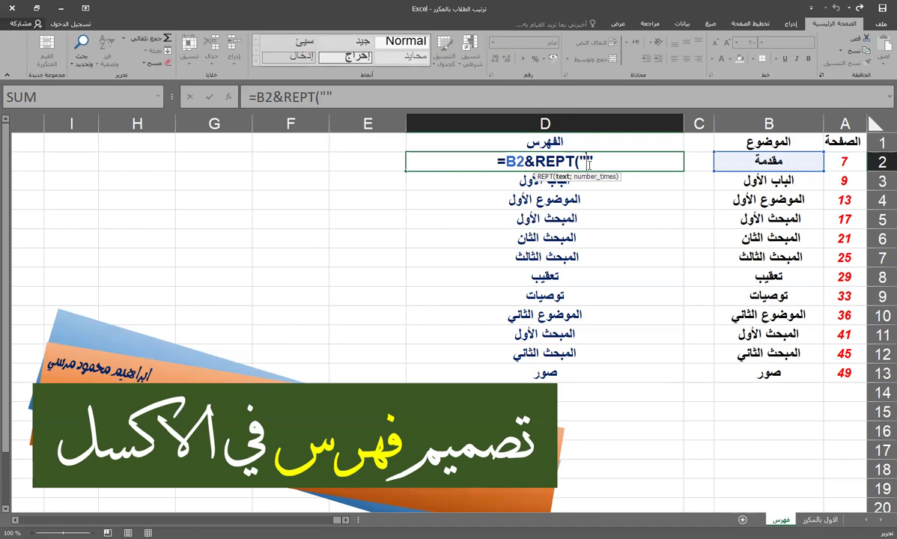
{"action": "type", "text": "."}
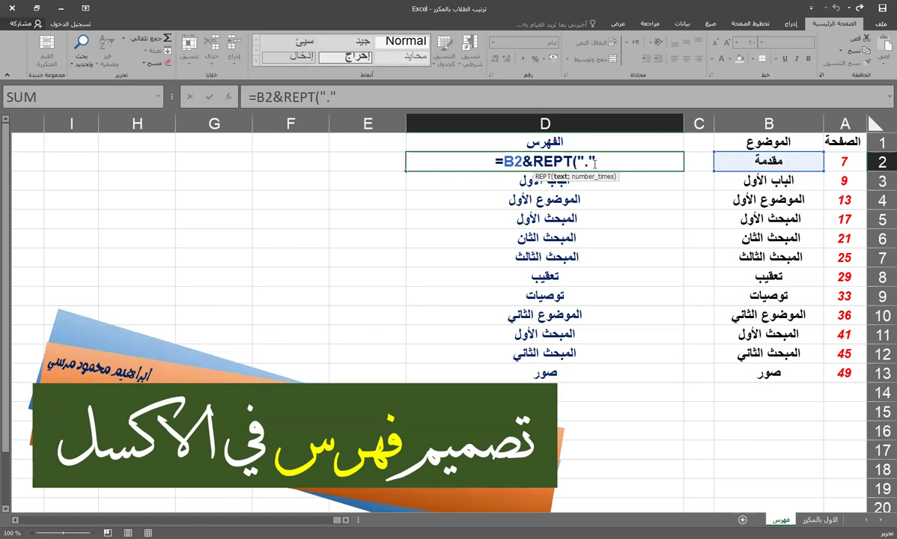
{"action": "type", "text": ";"}
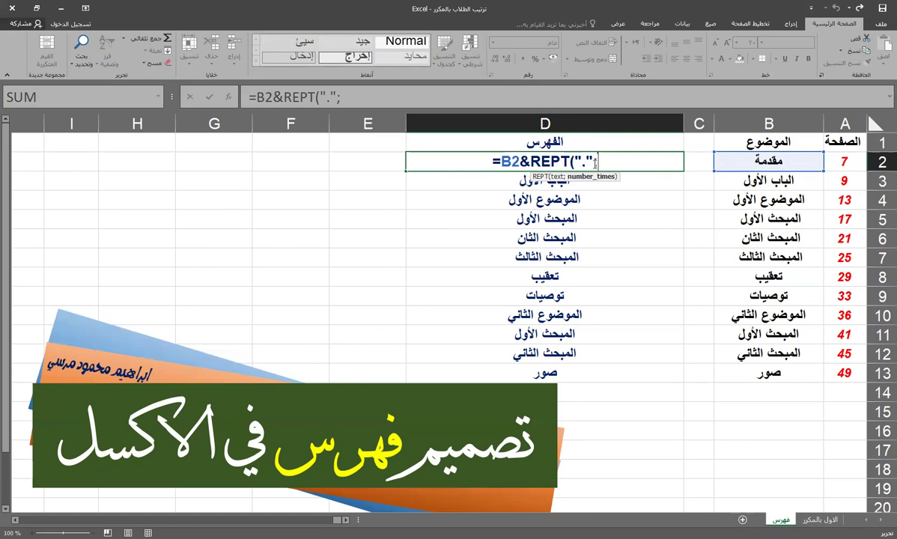
{"action": "type", "text": "30"}
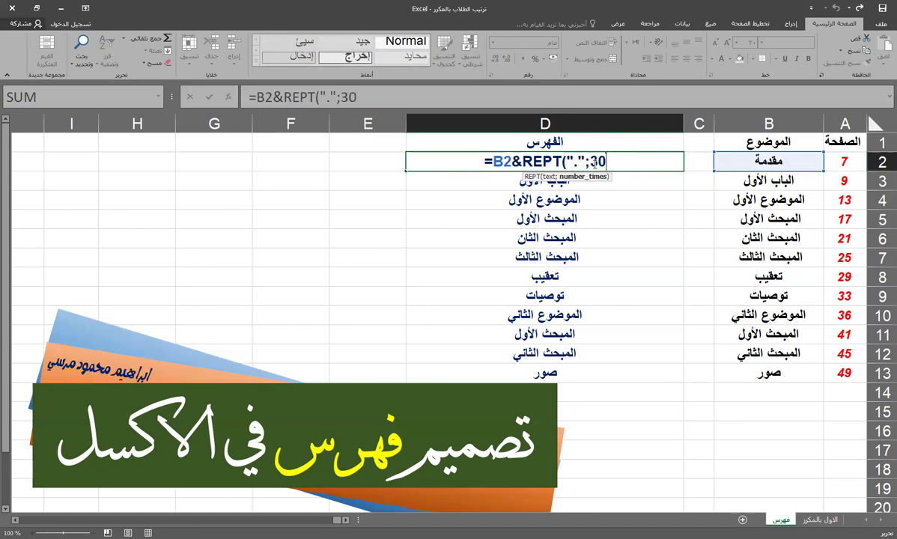
{"action": "type", "text": ")"}
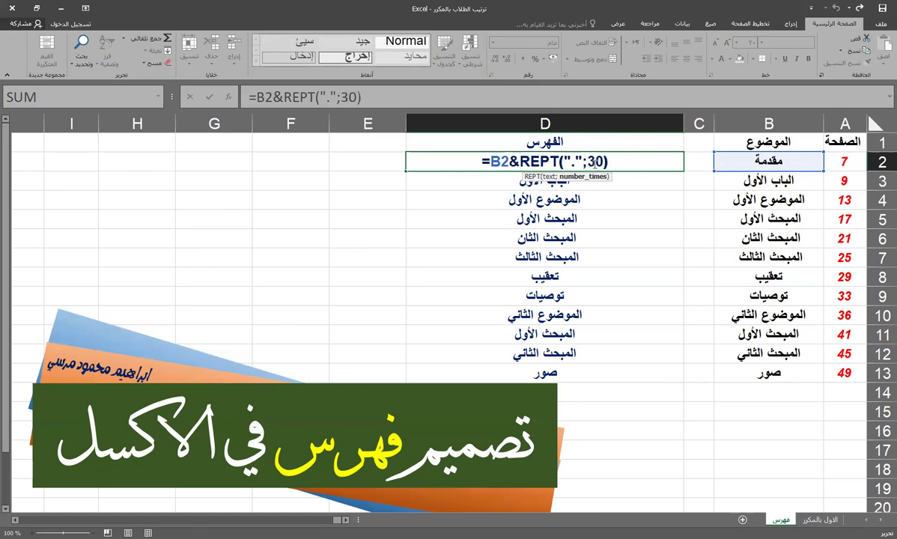
{"action": "key", "text": "Return"}
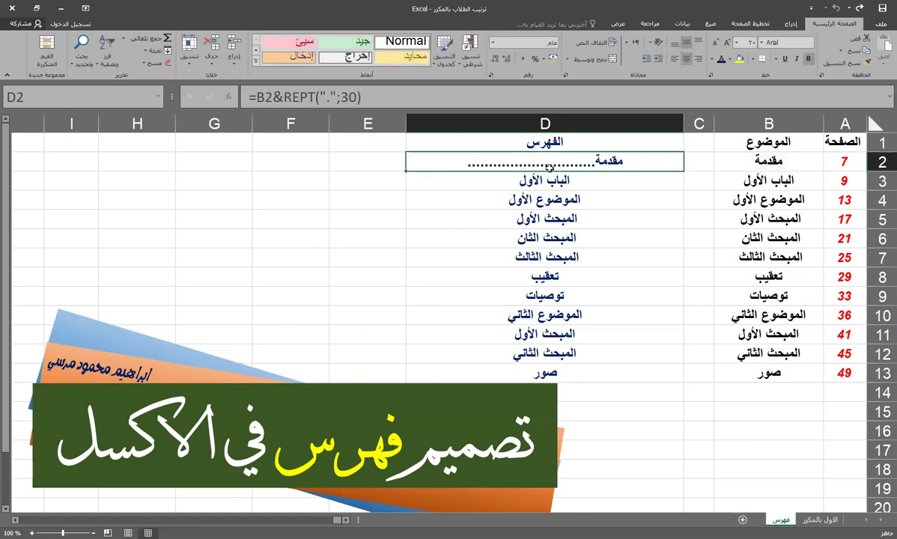
{"action": "left_click_drag", "start_coordinate": [406, 171], "coordinate": [408, 378]}
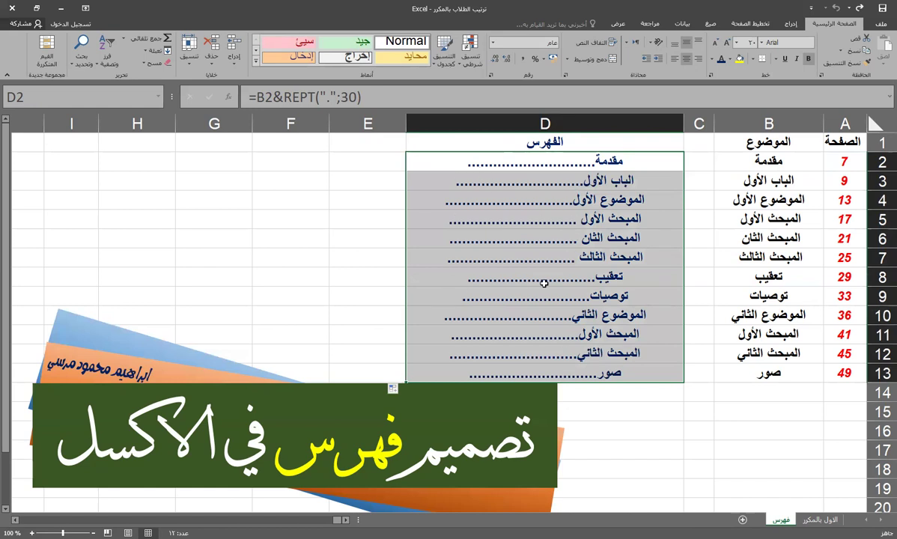
Append the page number to the D2 formula, making it =B2&REPT(".";30)&A2, and fill it down to D13.
{"action": "left_click", "coordinate": [438, 155]}
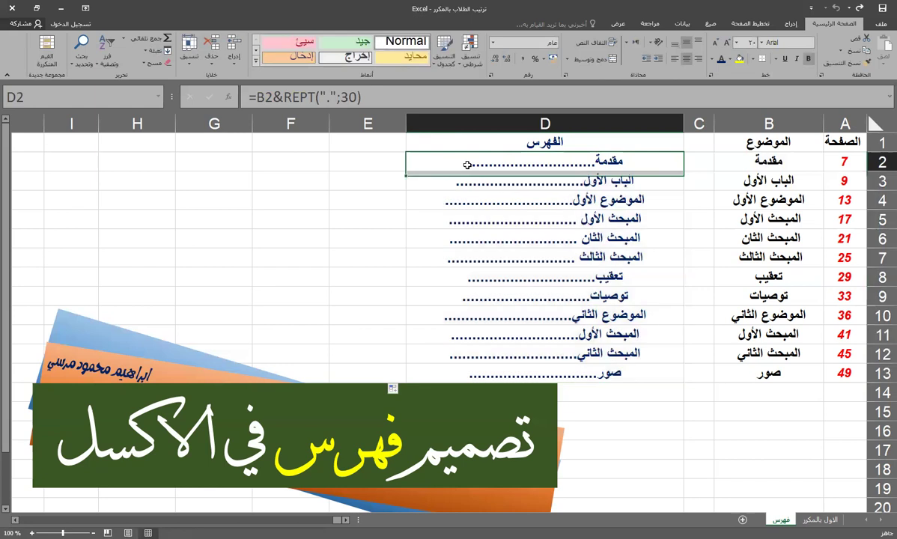
{"action": "left_click", "coordinate": [384, 95]}
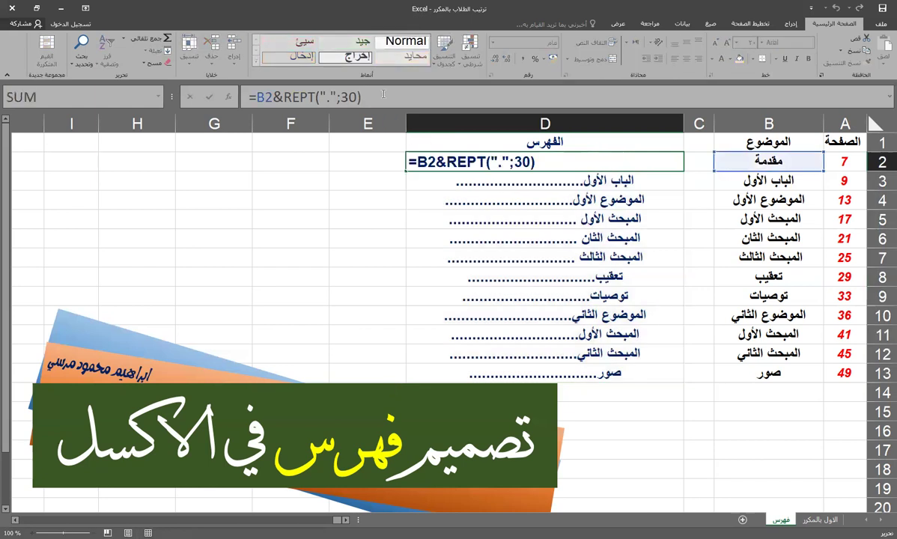
{"action": "left_click", "coordinate": [845, 162]}
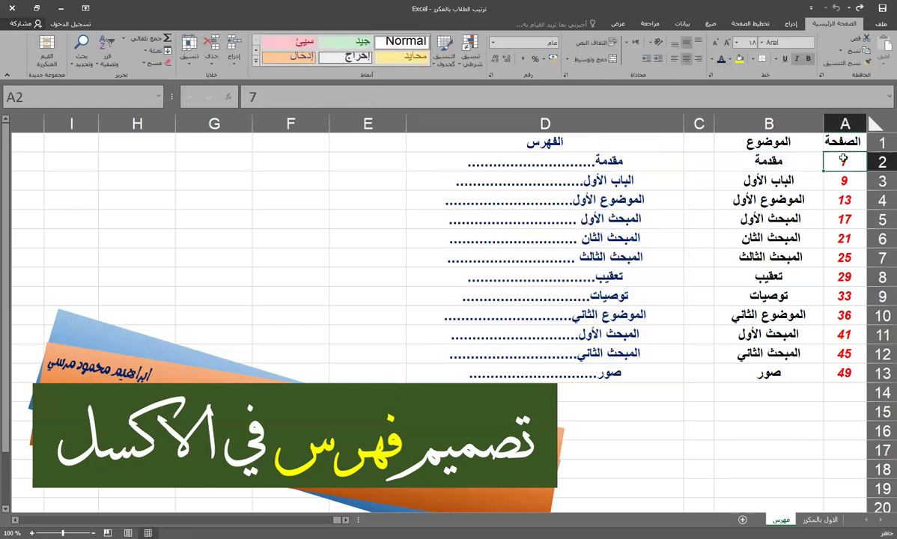
{"action": "left_click", "coordinate": [620, 162]}
{"action": "double_click", "coordinate": [623, 161]}
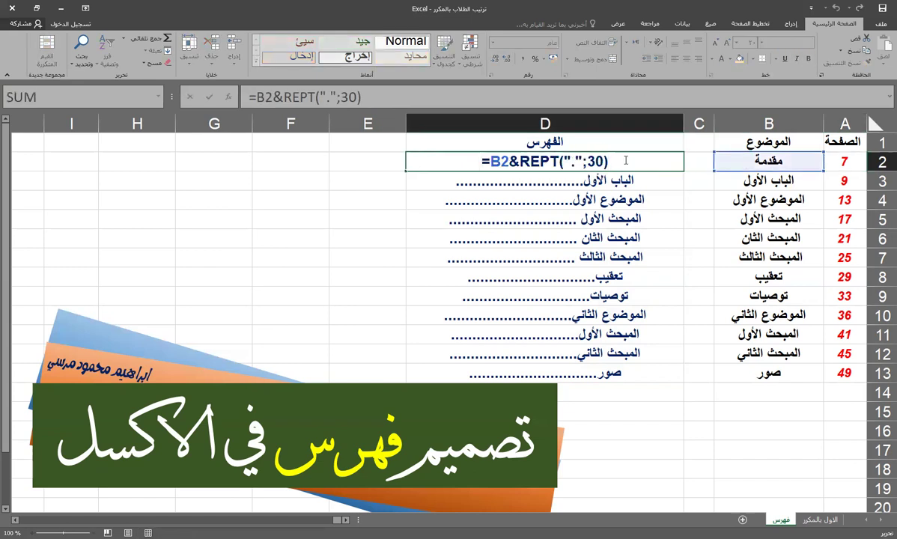
{"action": "type", "text": "&"}
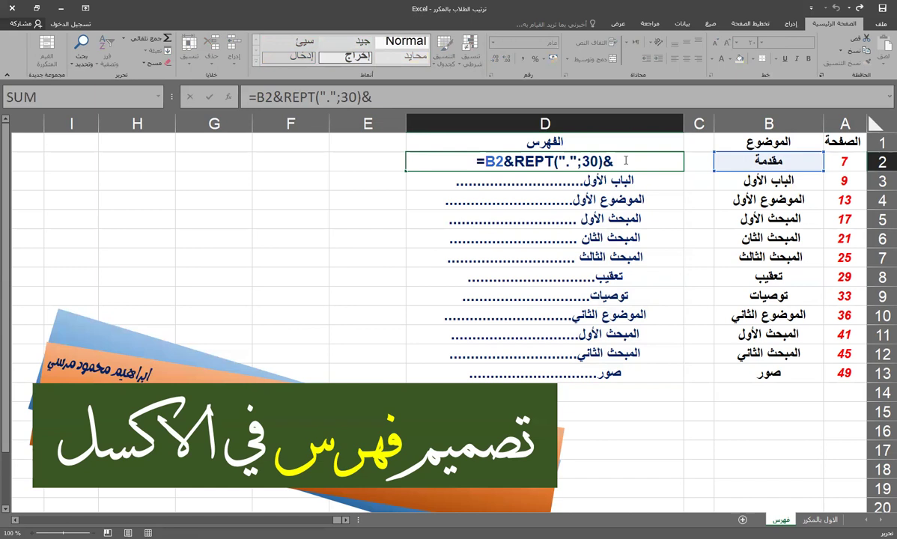
{"action": "left_click", "coordinate": [850, 162]}
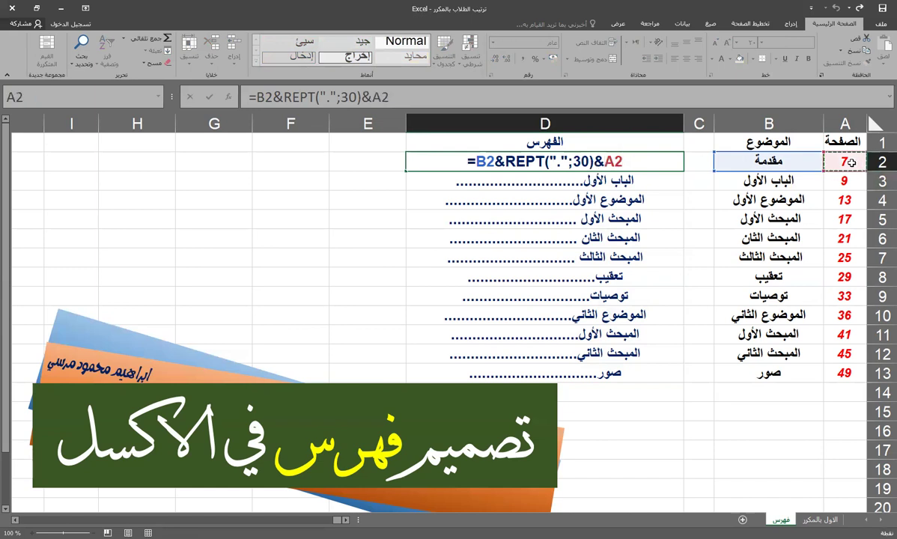
{"action": "key", "text": "Return"}
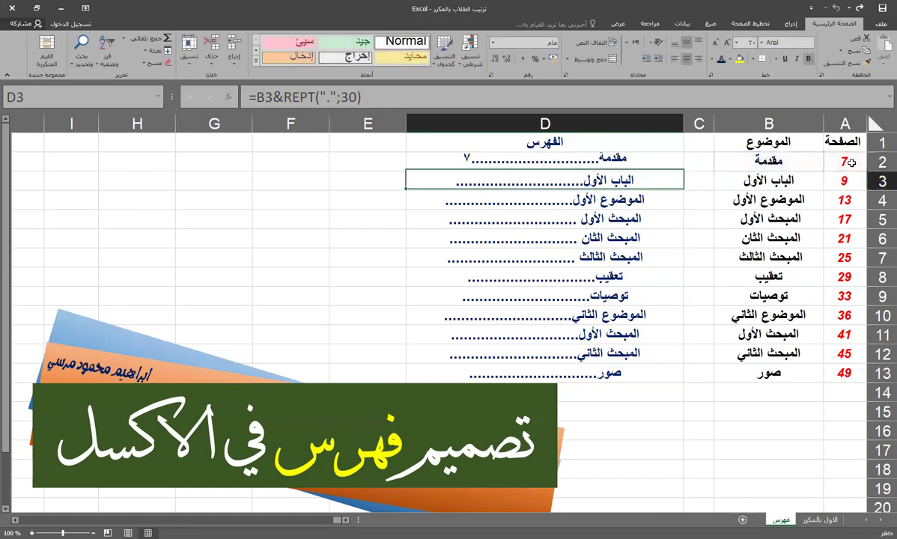
{"action": "left_click", "coordinate": [474, 162]}
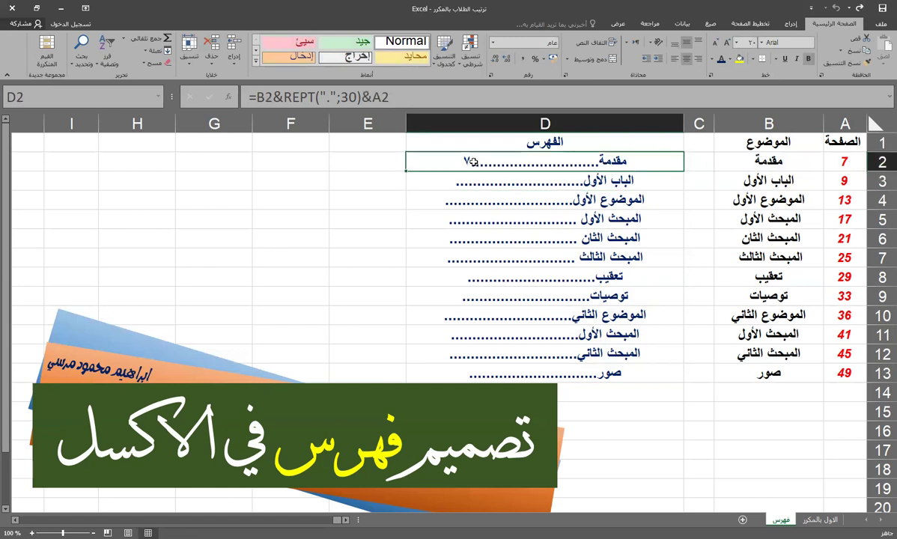
{"action": "left_click_drag", "start_coordinate": [406, 171], "coordinate": [409, 374]}
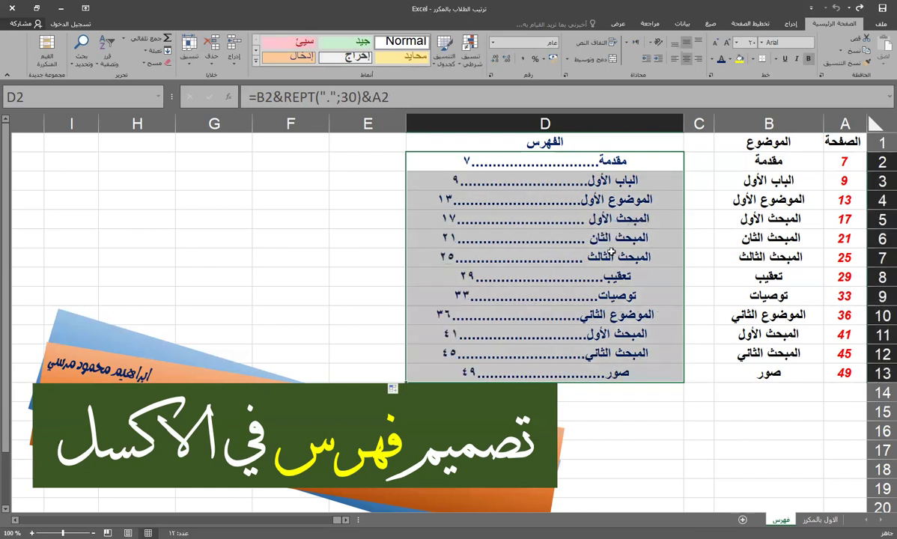
Compare the alignment of the page numbers in the column D index entries with the lengths of the topic names in column B.
{"action": "left_click", "coordinate": [567, 156]}
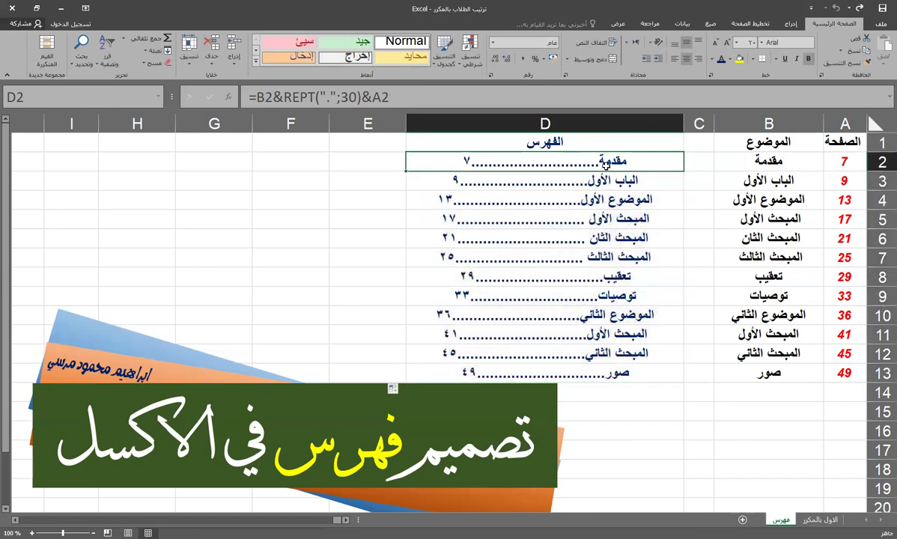
{"action": "left_click", "coordinate": [570, 175]}
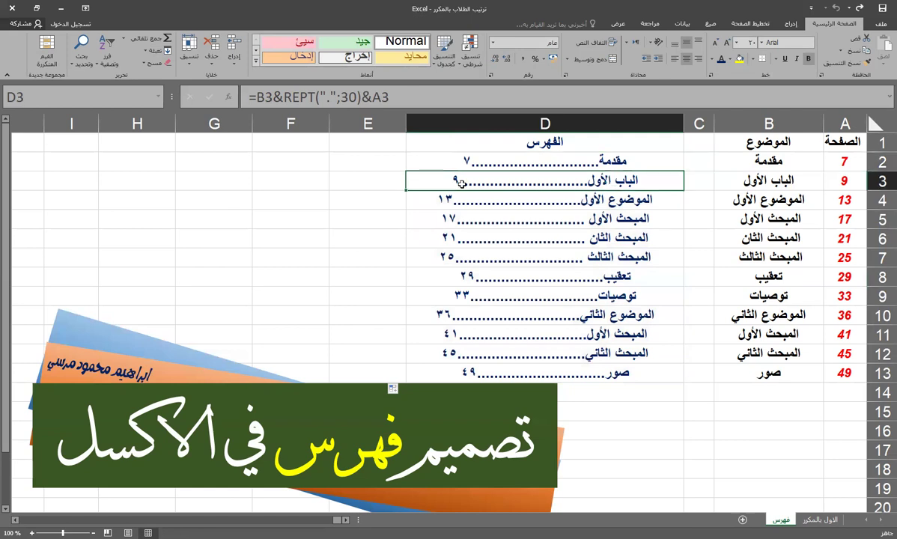
{"action": "left_click", "coordinate": [601, 200]}
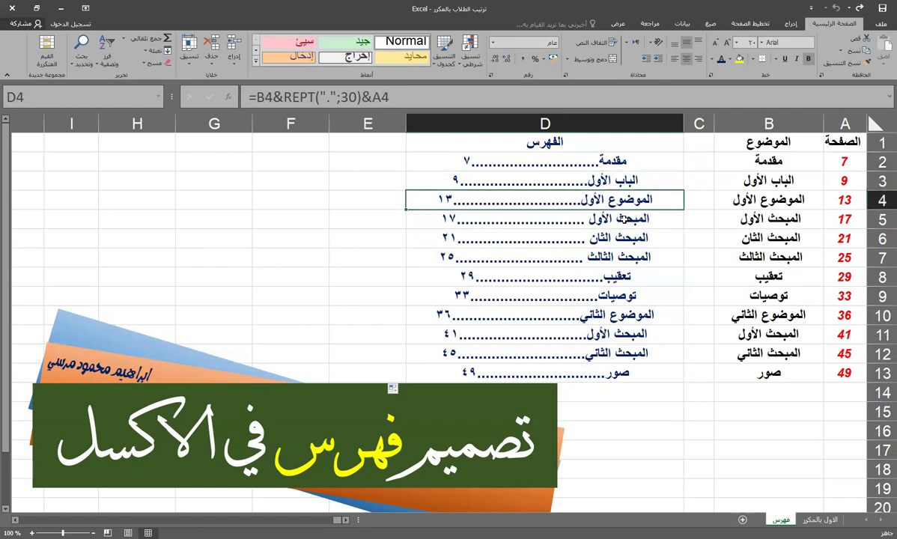
{"action": "left_click", "coordinate": [495, 220]}
{"action": "left_click", "coordinate": [443, 240]}
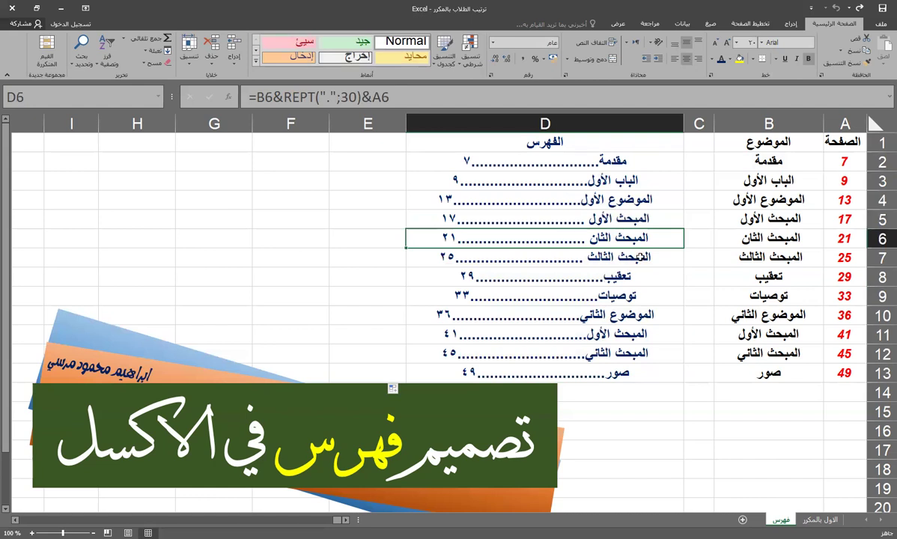
{"action": "left_click", "coordinate": [641, 257]}
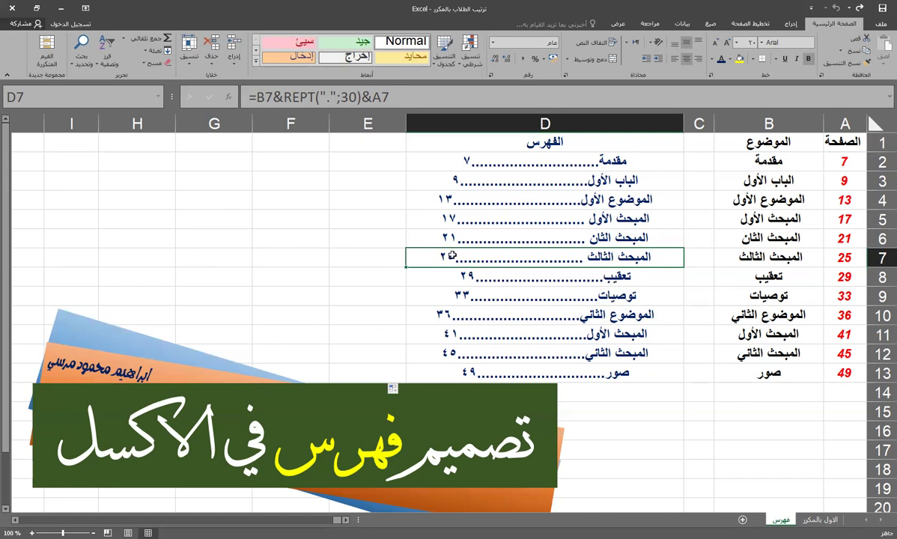
{"action": "left_click", "coordinate": [612, 277]}
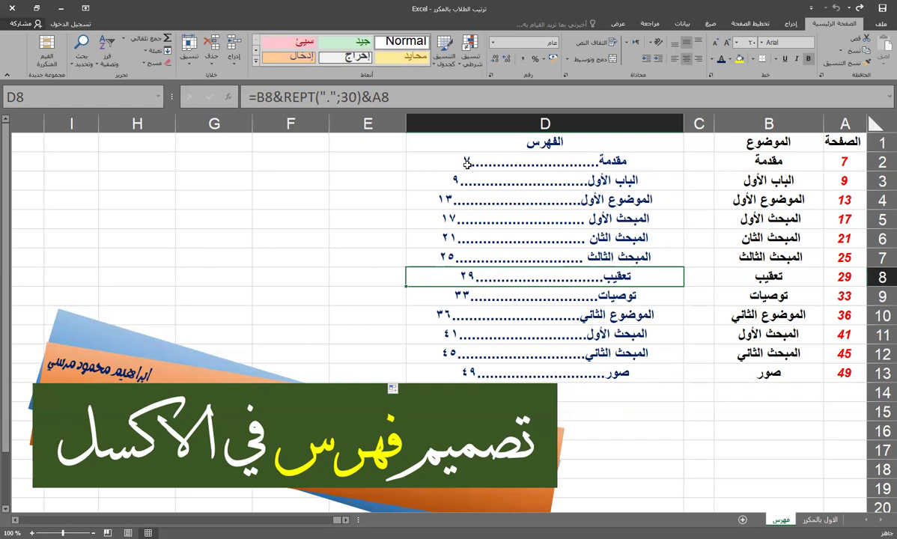
{"action": "left_click", "coordinate": [628, 183]}
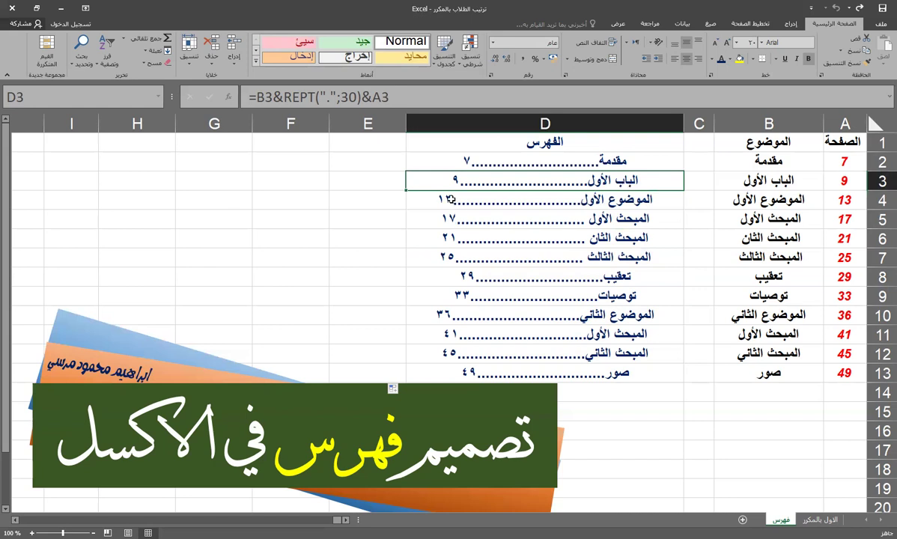
{"action": "key", "text": "Down"}
{"action": "left_click", "coordinate": [439, 157]}
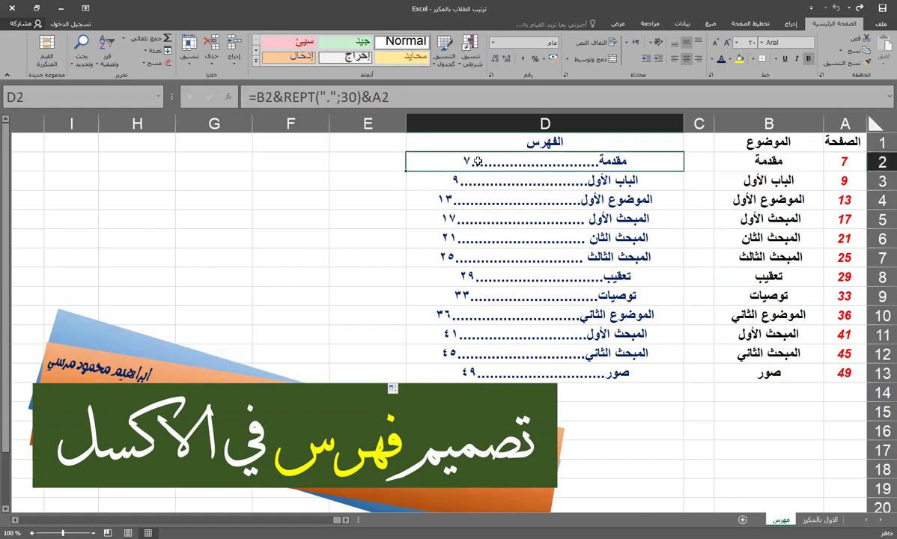
{"action": "left_click", "coordinate": [423, 178]}
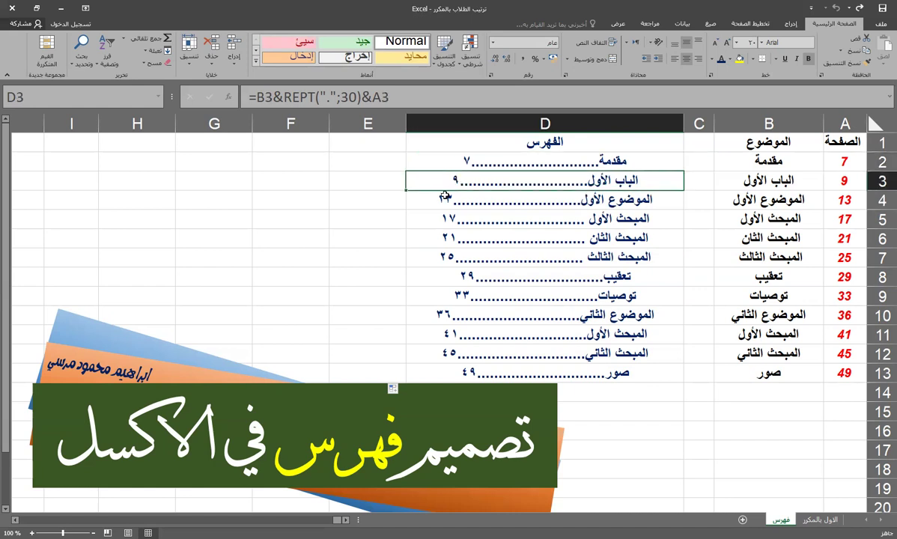
{"action": "left_click", "coordinate": [445, 196]}
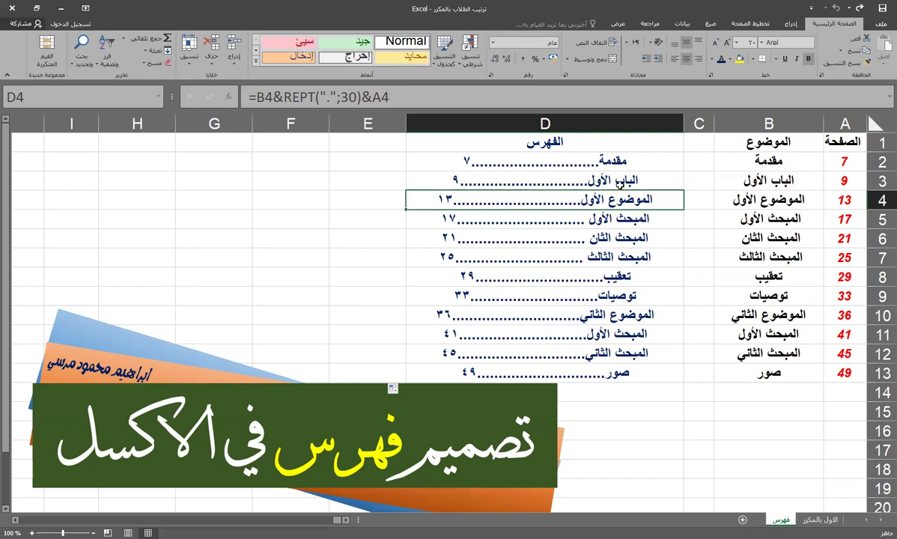
{"action": "left_click", "coordinate": [723, 178]}
{"action": "left_click", "coordinate": [773, 196]}
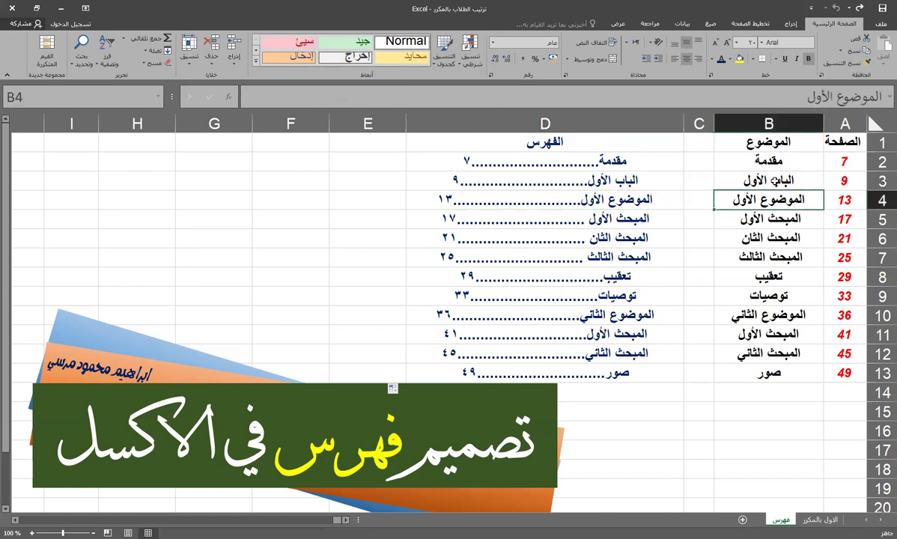
{"action": "left_click", "coordinate": [770, 161]}
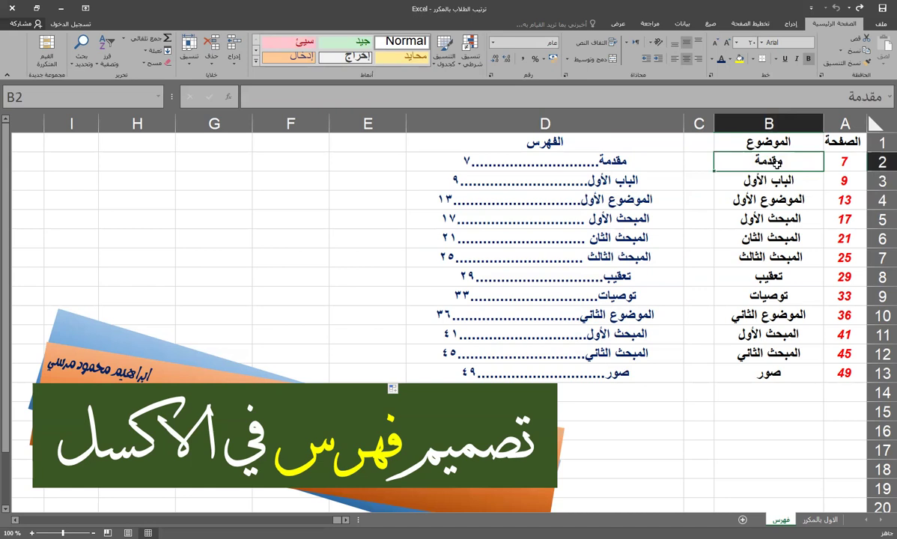
Enter =LEN(B2) in E2 to count the topic's characters, and fill it down to E13.
{"action": "left_click", "coordinate": [359, 161]}
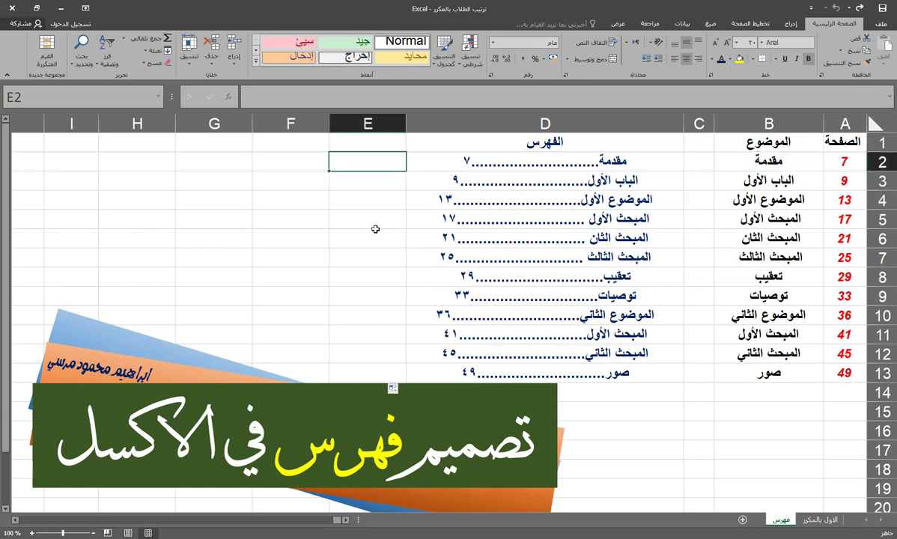
{"action": "type", "text": "=l"}
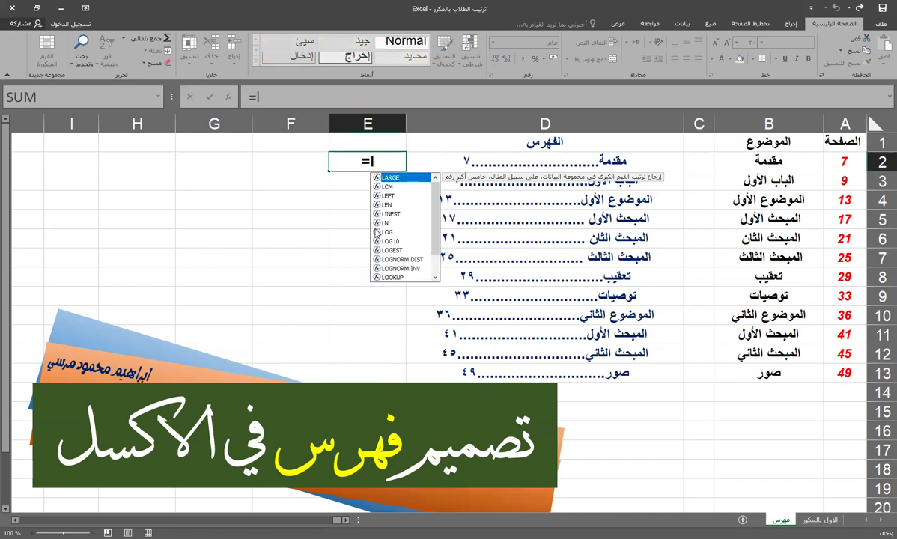
{"action": "type", "text": "e"}
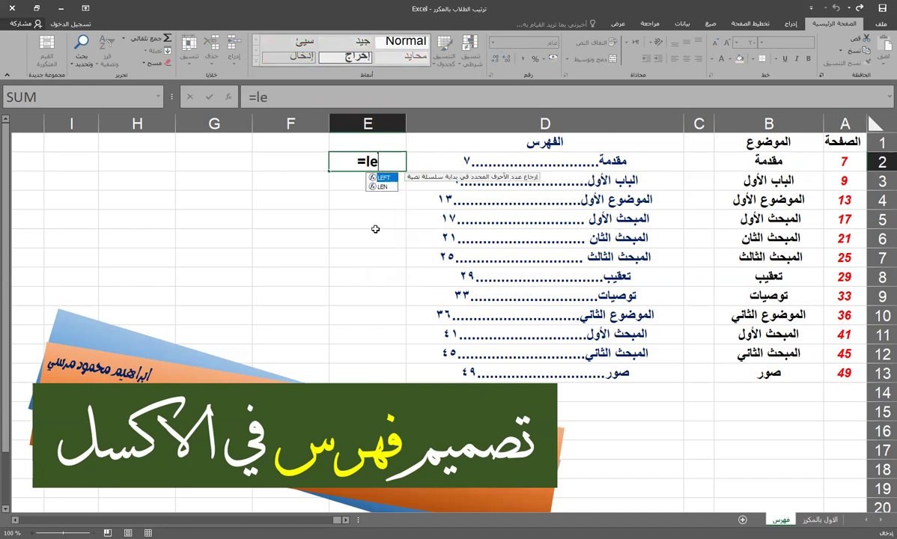
{"action": "left_click", "coordinate": [383, 186]}
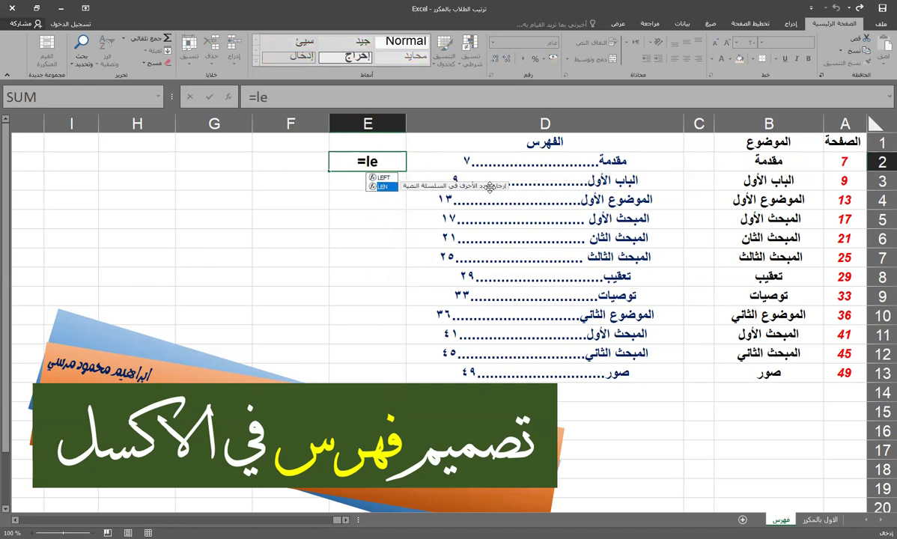
{"action": "double_click", "coordinate": [380, 187]}
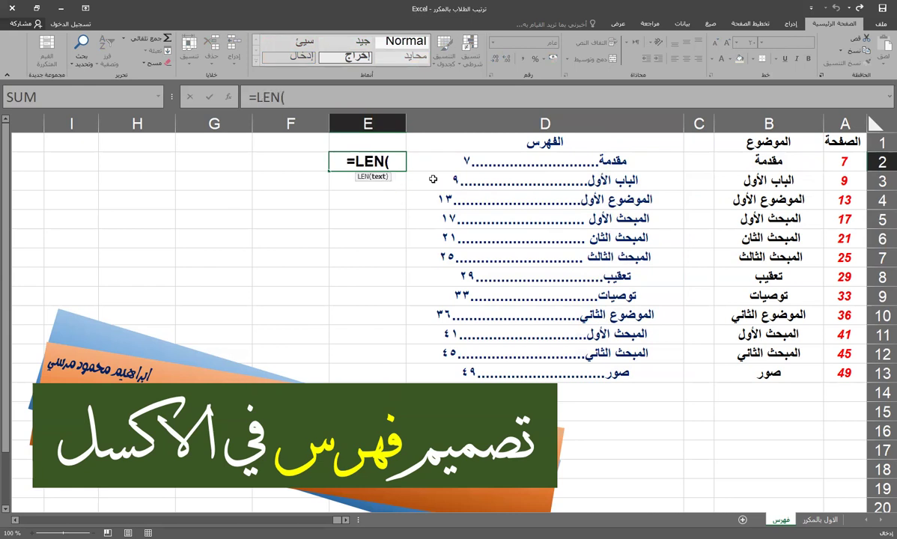
{"action": "left_click", "coordinate": [760, 161]}
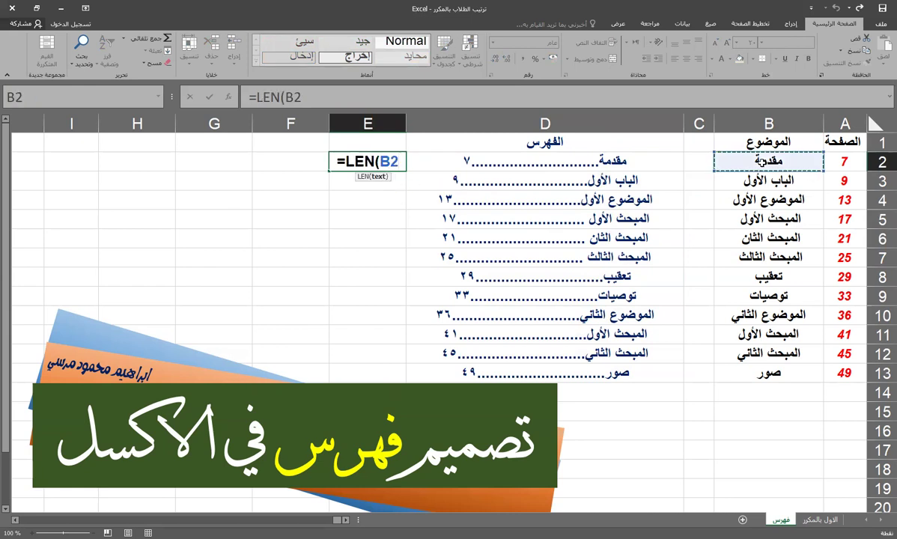
{"action": "key", "text": "Return"}
{"action": "left_click", "coordinate": [364, 153]}
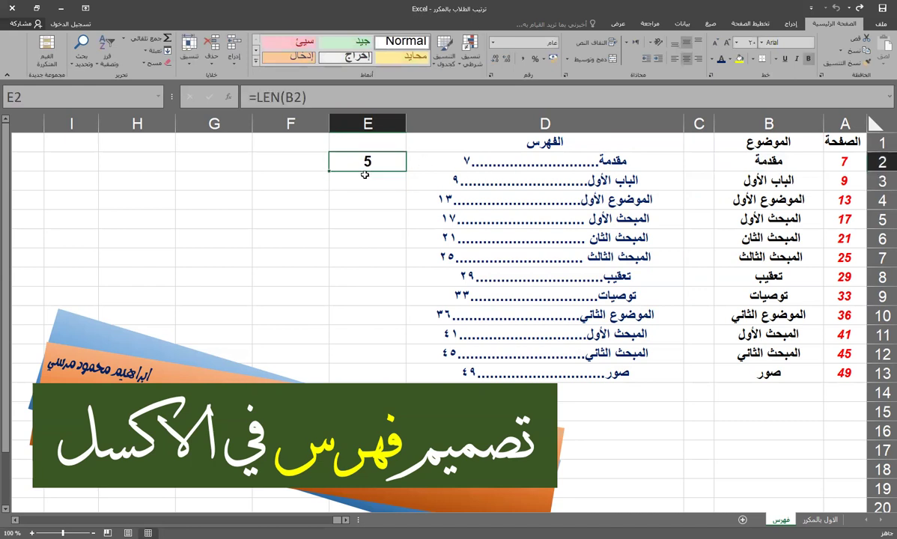
{"action": "left_click_drag", "start_coordinate": [330, 170], "coordinate": [332, 378]}
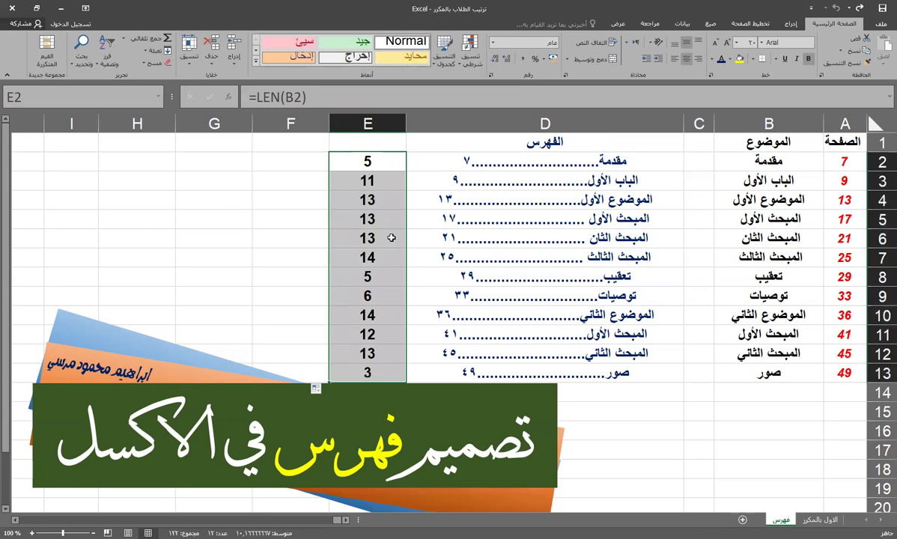
Compare the character counts in E2:E13 with the topics in column B, and review the page numbers in A2:A13.
{"action": "left_click", "coordinate": [391, 373]}
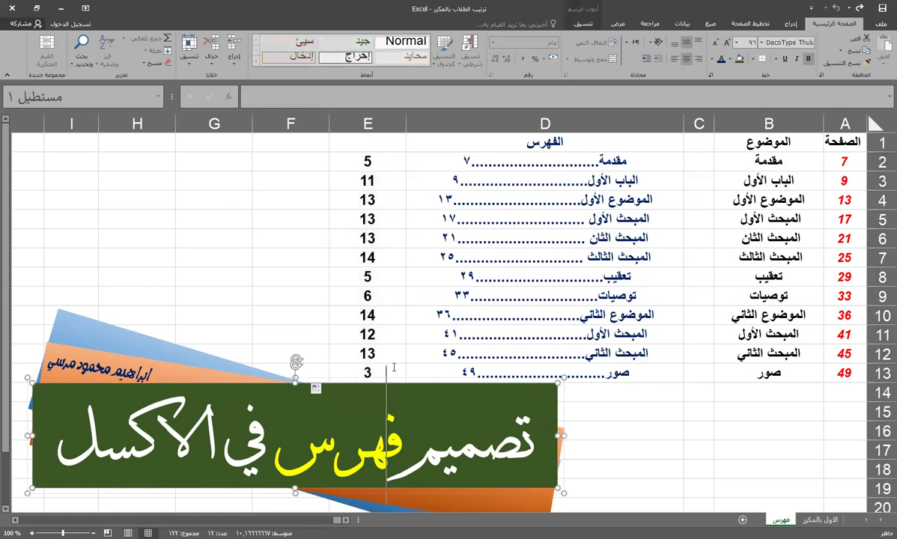
{"action": "left_click", "coordinate": [756, 370]}
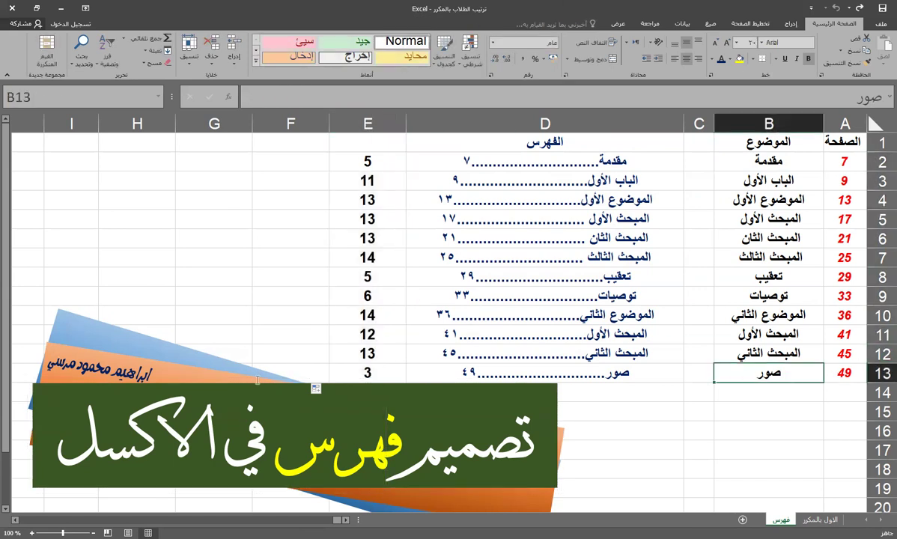
{"action": "left_click", "coordinate": [337, 177]}
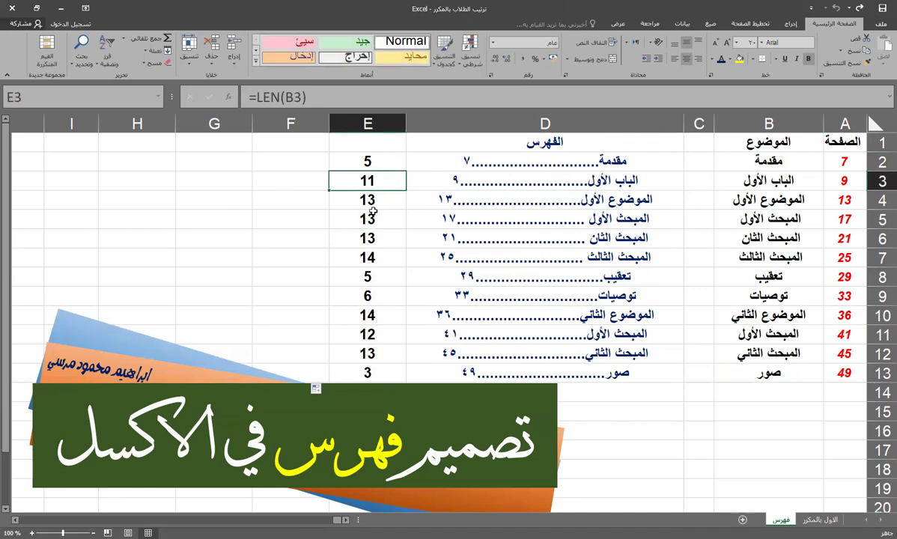
{"action": "left_click", "coordinate": [349, 201]}
{"action": "left_click", "coordinate": [351, 239]}
{"action": "left_click", "coordinate": [357, 258]}
{"action": "left_click", "coordinate": [358, 271]}
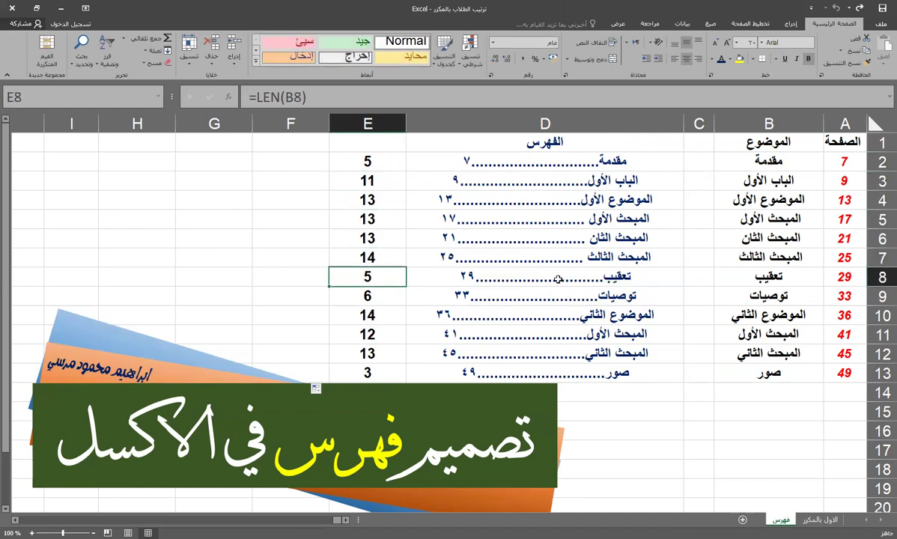
{"action": "left_click", "coordinate": [723, 275]}
{"action": "left_click", "coordinate": [367, 254]}
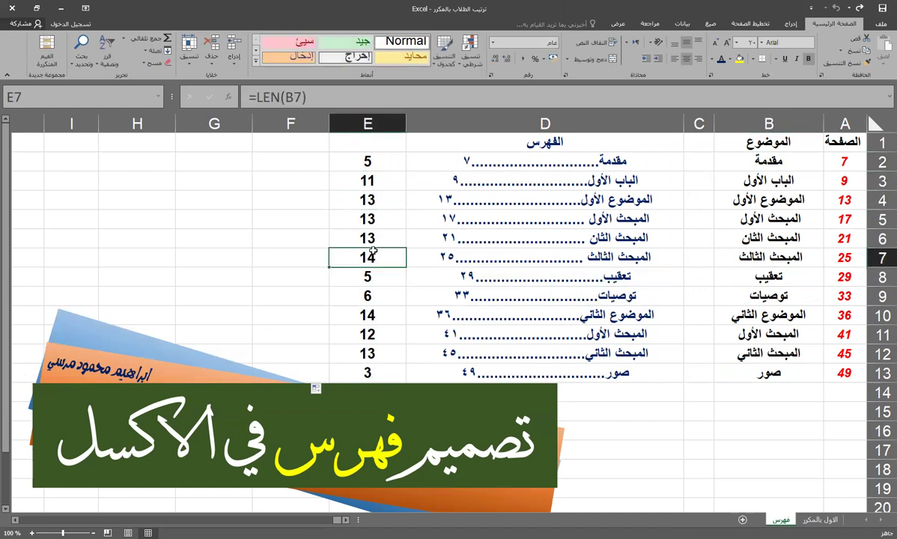
{"action": "left_click_drag", "start_coordinate": [360, 158], "coordinate": [377, 364]}
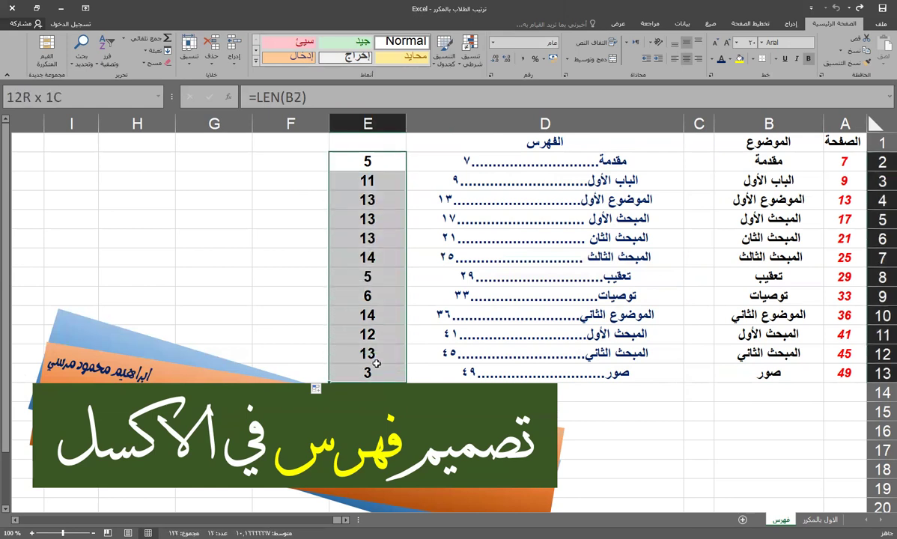
{"action": "left_click_drag", "start_coordinate": [377, 364], "coordinate": [376, 365]}
{"action": "left_click", "coordinate": [737, 159]}
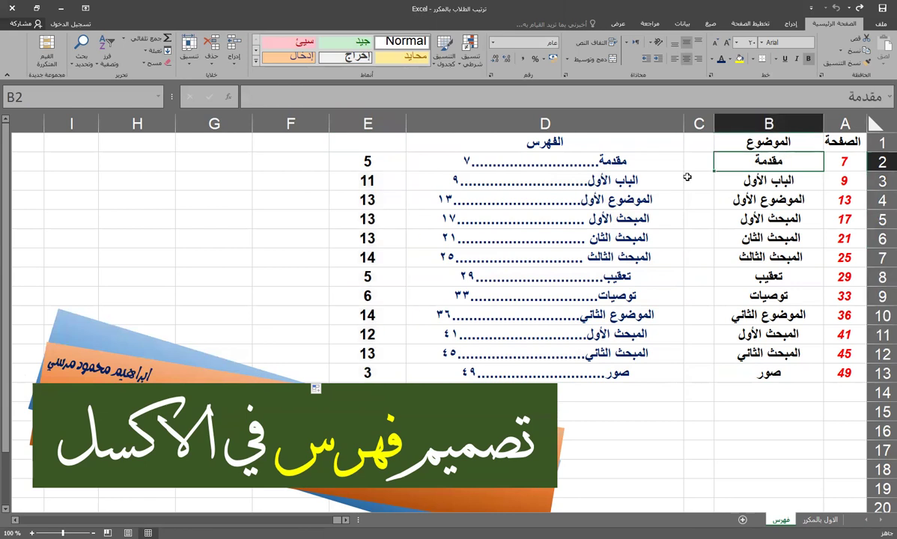
{"action": "left_click", "coordinate": [588, 163]}
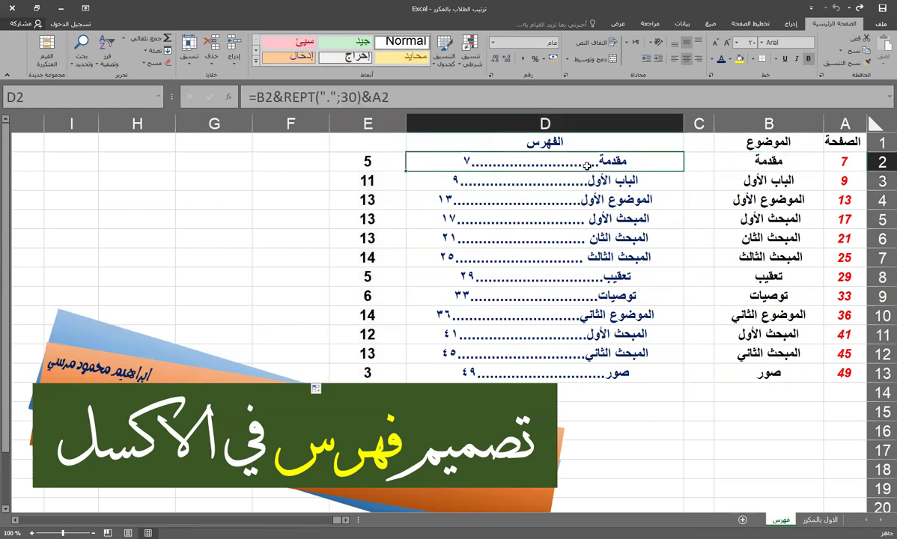
{"action": "left_click", "coordinate": [849, 165]}
{"action": "left_click", "coordinate": [845, 182]}
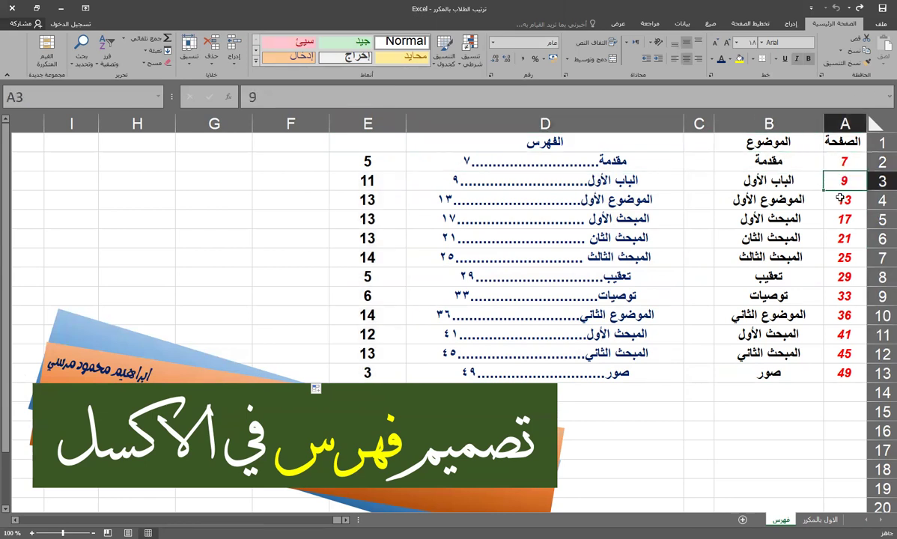
{"action": "left_click", "coordinate": [839, 198]}
{"action": "left_click_drag", "start_coordinate": [840, 160], "coordinate": [833, 372]}
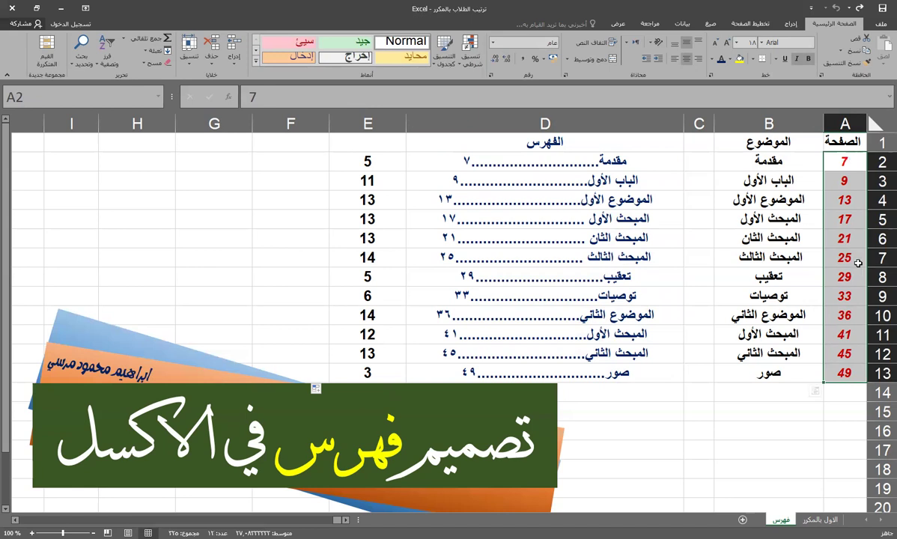
Clear the character-count formulas from E2:E13.
{"action": "left_click", "coordinate": [370, 168]}
{"action": "left_click_drag", "start_coordinate": [370, 171], "coordinate": [366, 373]}
{"action": "key", "text": "Delete"}
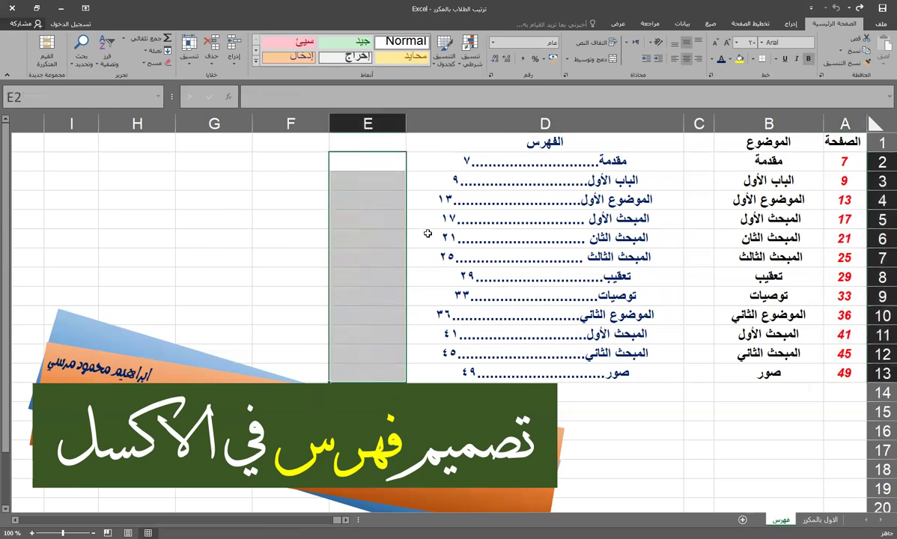
Subtract the topic's character count, LEN(B2), from the 30 dot repetitions in D2's REPT formula.
{"action": "left_click", "coordinate": [581, 162]}
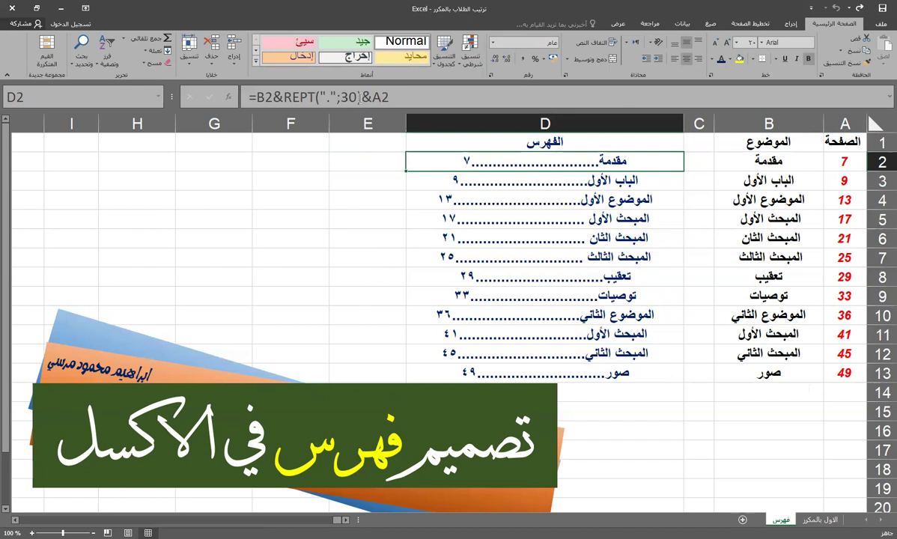
{"action": "double_click", "coordinate": [265, 97]}
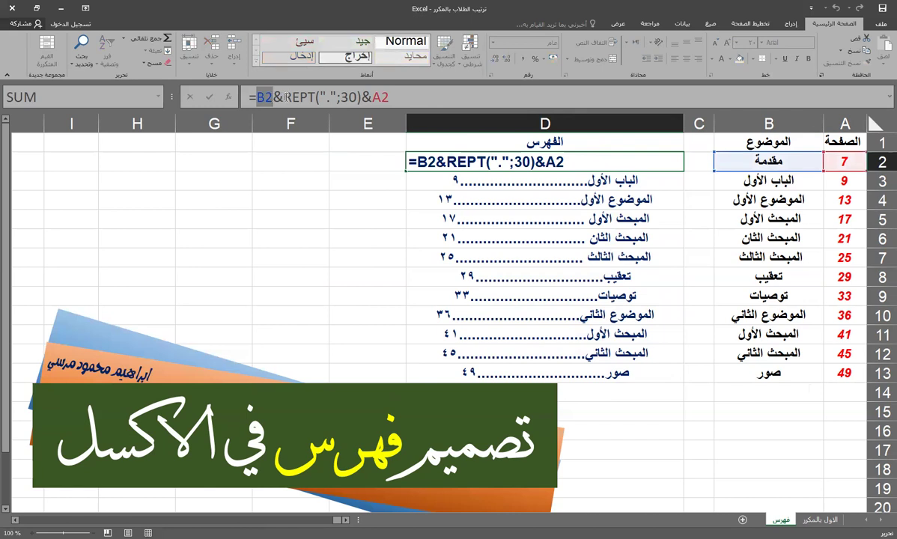
{"action": "left_click", "coordinate": [327, 98]}
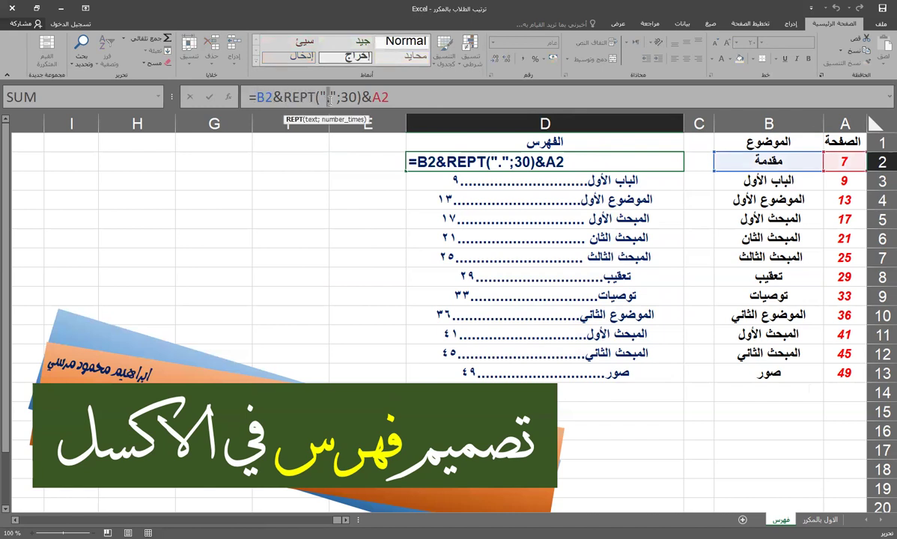
{"action": "left_click", "coordinate": [345, 98]}
{"action": "double_click", "coordinate": [354, 98]}
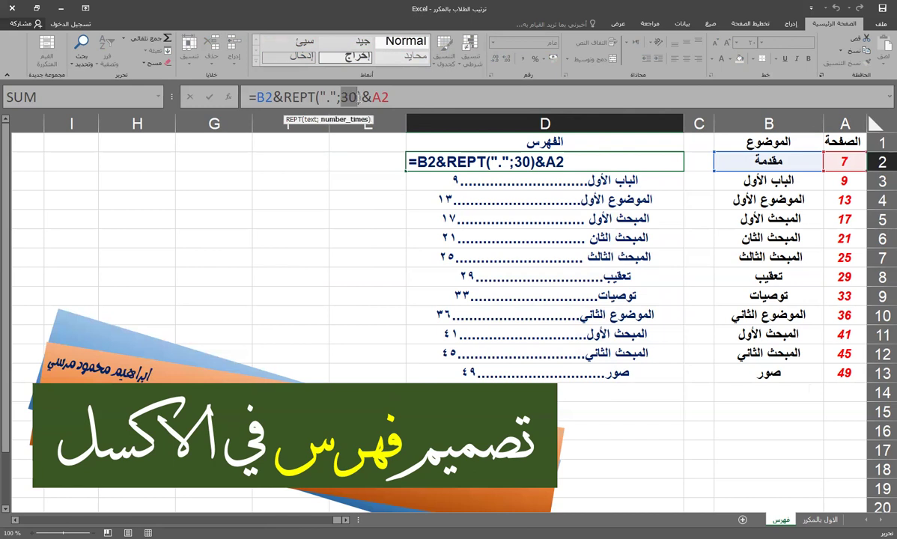
{"action": "left_click", "coordinate": [359, 99]}
{"action": "type", "text": "-"}
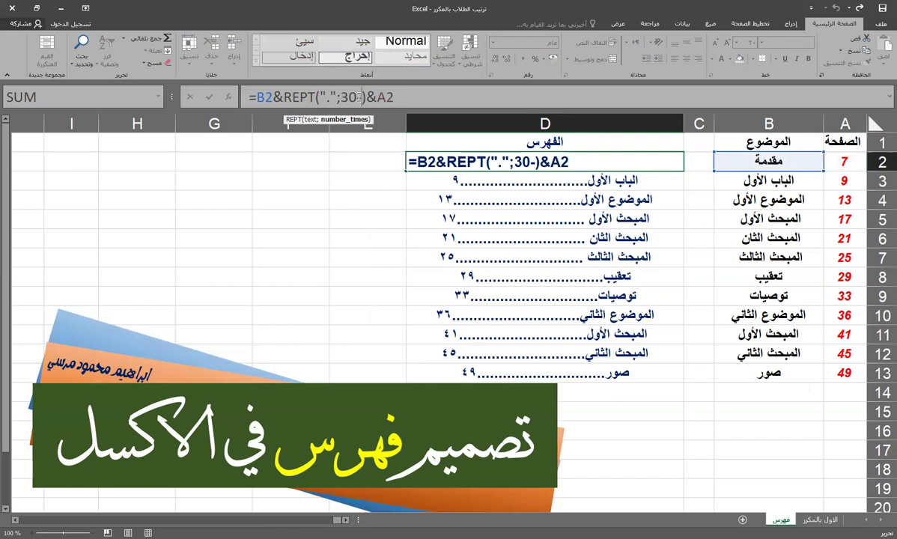
{"action": "type", "text": "l"}
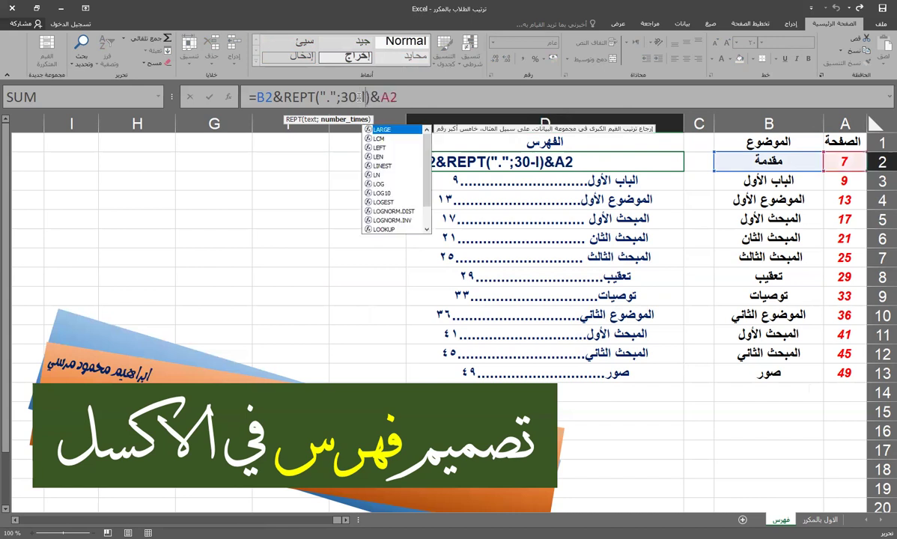
{"action": "type", "text": "en"}
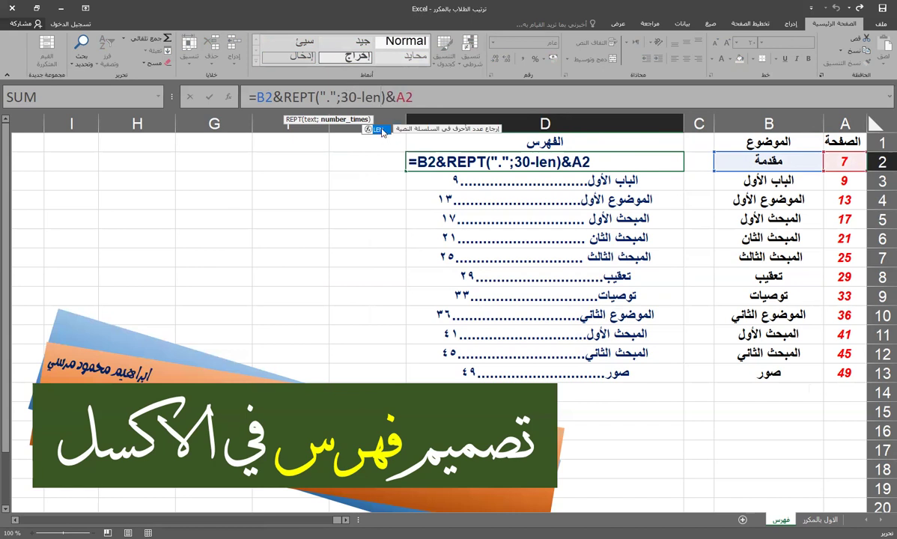
{"action": "double_click", "coordinate": [380, 129]}
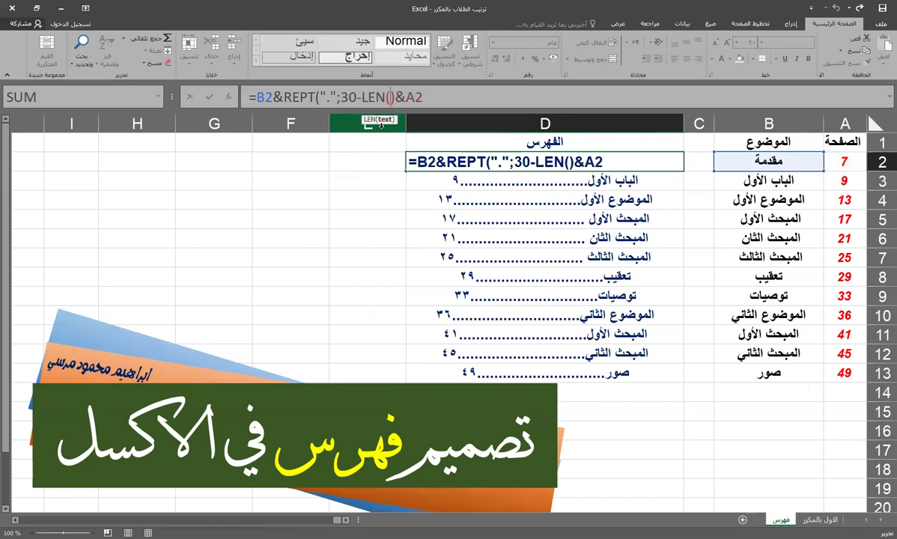
{"action": "left_click", "coordinate": [770, 160]}
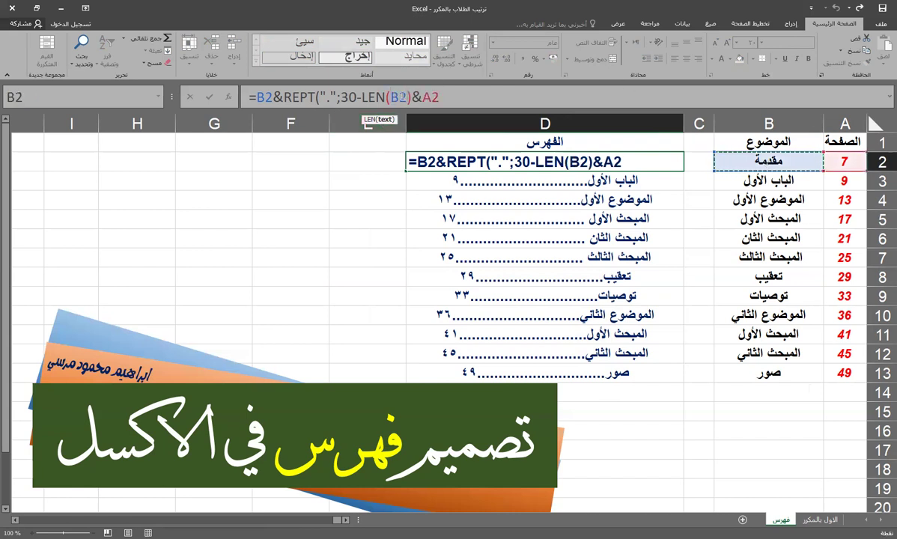
{"action": "type", "text": ")"}
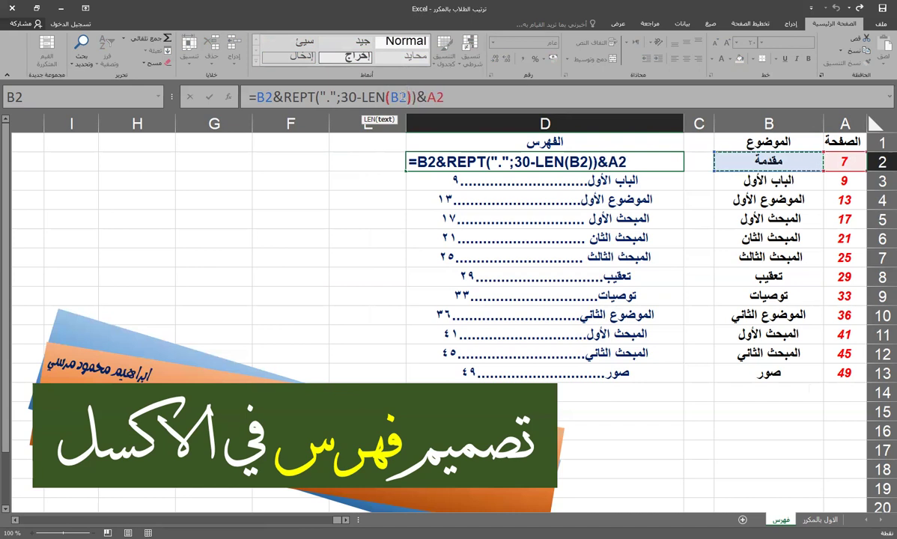
Also subtract the page number's length, LEN(A2), from the dot repetition count in D2's formula.
{"action": "type", "text": "-"}
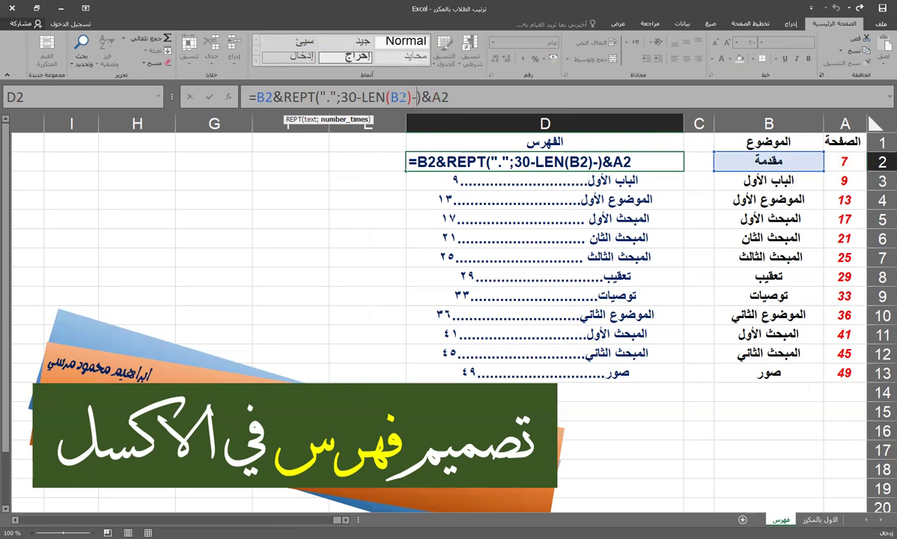
{"action": "type", "text": "le"}
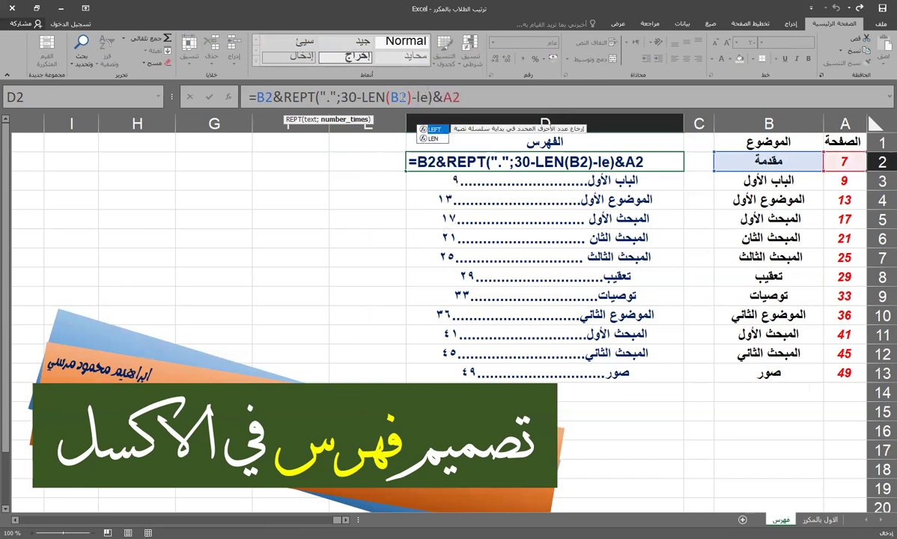
{"action": "type", "text": "n"}
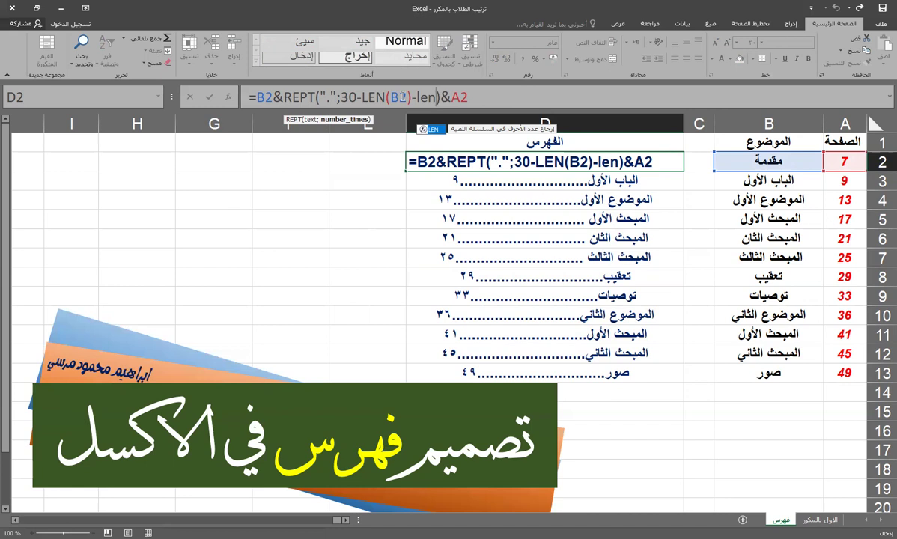
{"action": "double_click", "coordinate": [434, 131]}
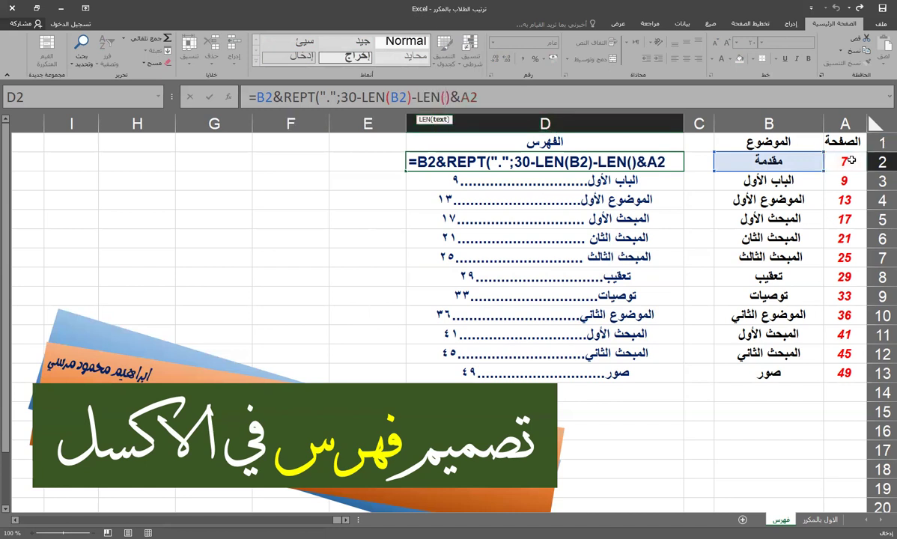
{"action": "left_click", "coordinate": [851, 160]}
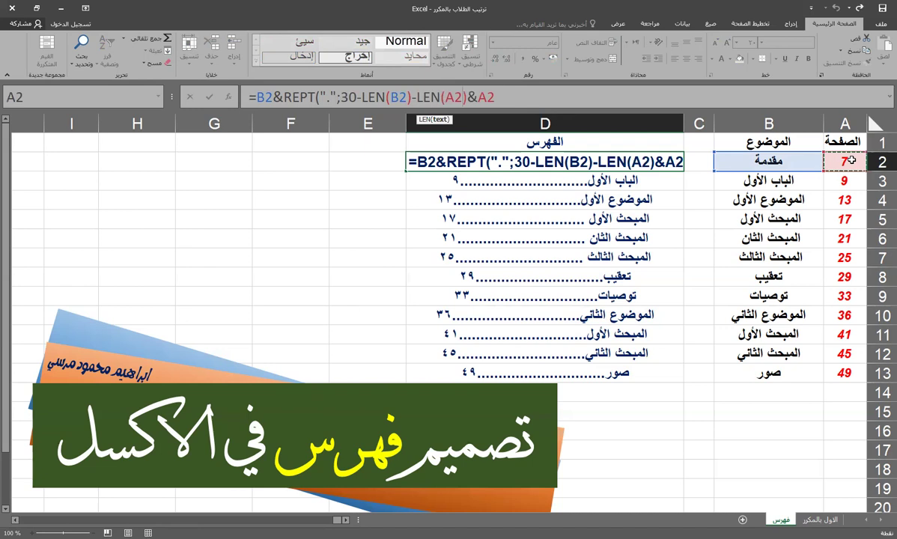
{"action": "type", "text": ")"}
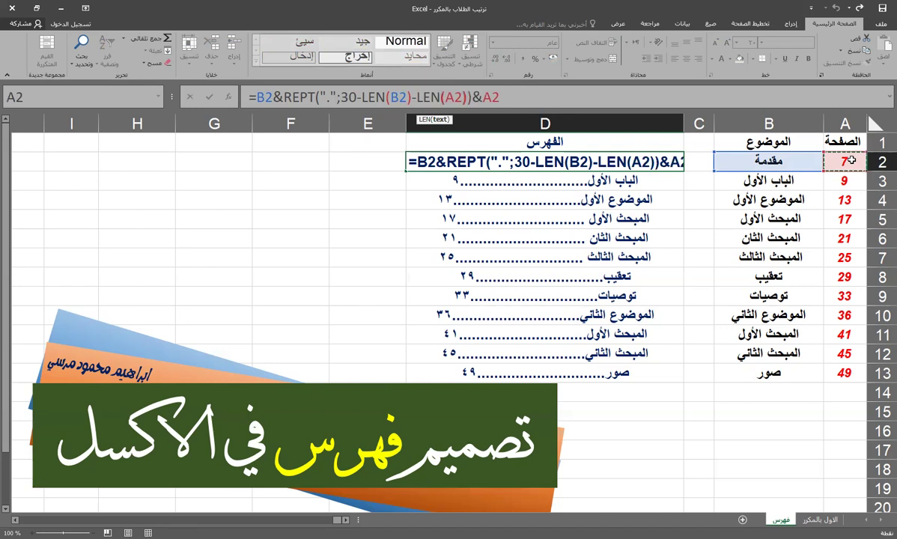
Review each part of D2's formula: the topic reference, REPT, the base count, both LEN subtractions and the page reference.
{"action": "left_click", "coordinate": [461, 95]}
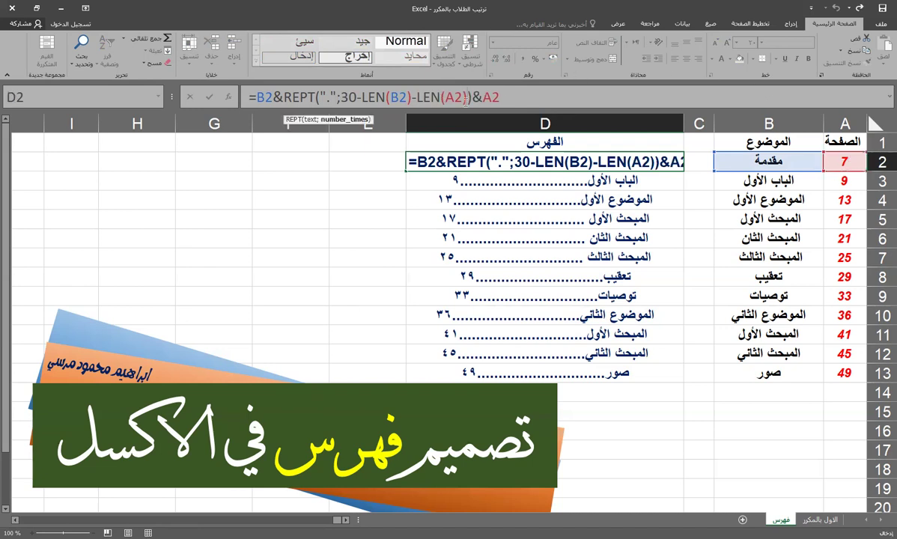
{"action": "double_click", "coordinate": [260, 97]}
{"action": "key", "text": "F2"}
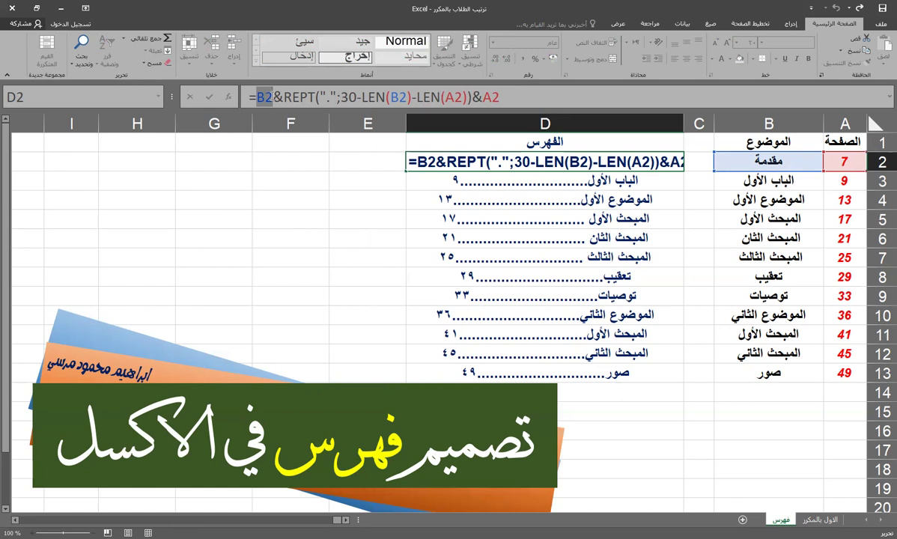
{"action": "key", "text": "Right"}
{"action": "key", "text": "Right"}
{"action": "key", "text": "shift+Right"}
{"action": "key", "text": "shift+Right"}
{"action": "key", "text": "shift+Right"}
{"action": "key", "text": "shift+Right"}
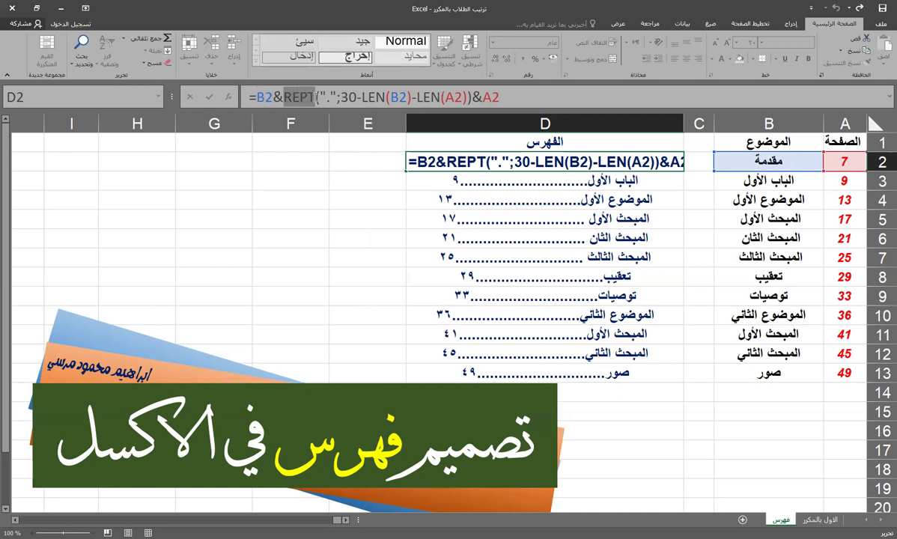
{"action": "left_click", "coordinate": [330, 96]}
{"action": "left_click_drag", "start_coordinate": [341, 97], "coordinate": [358, 98]}
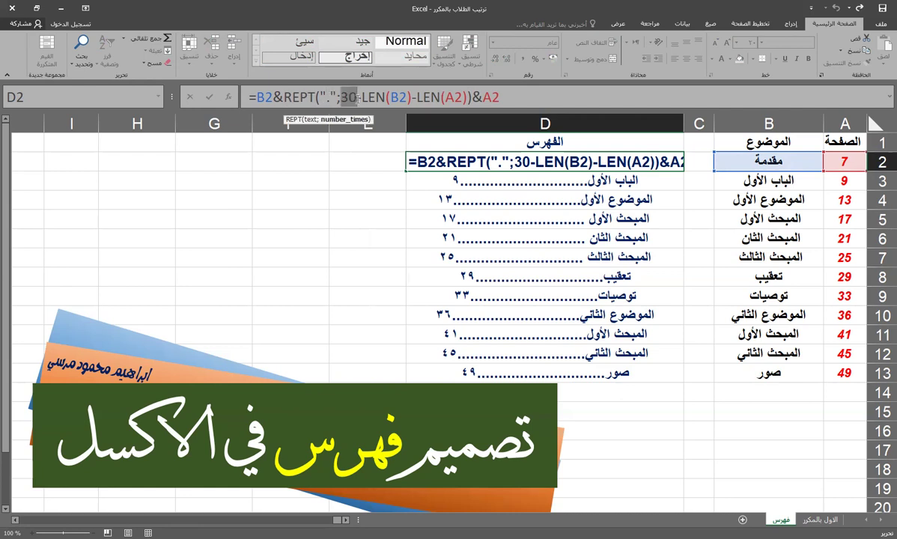
{"action": "left_click_drag", "start_coordinate": [359, 98], "coordinate": [414, 101]}
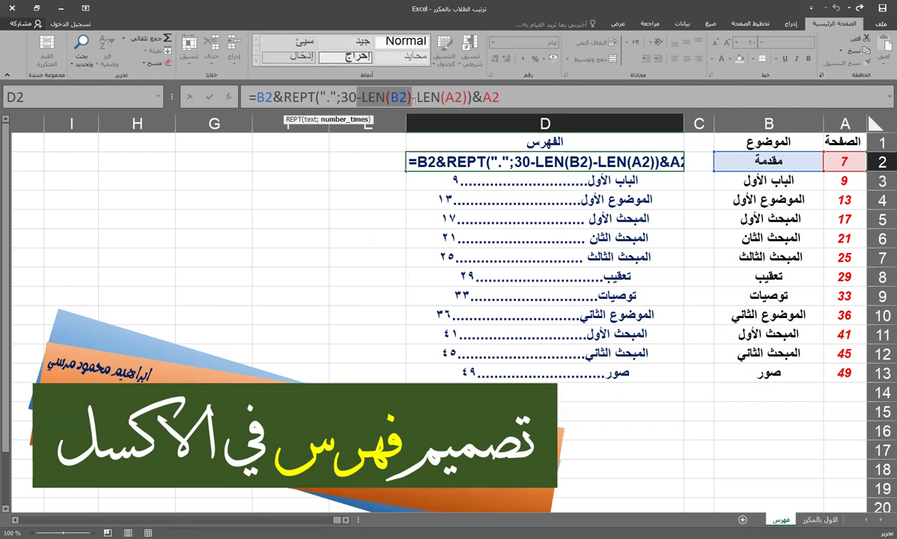
{"action": "left_click_drag", "start_coordinate": [415, 102], "coordinate": [411, 98]}
{"action": "left_click_drag", "start_coordinate": [415, 98], "coordinate": [468, 98]}
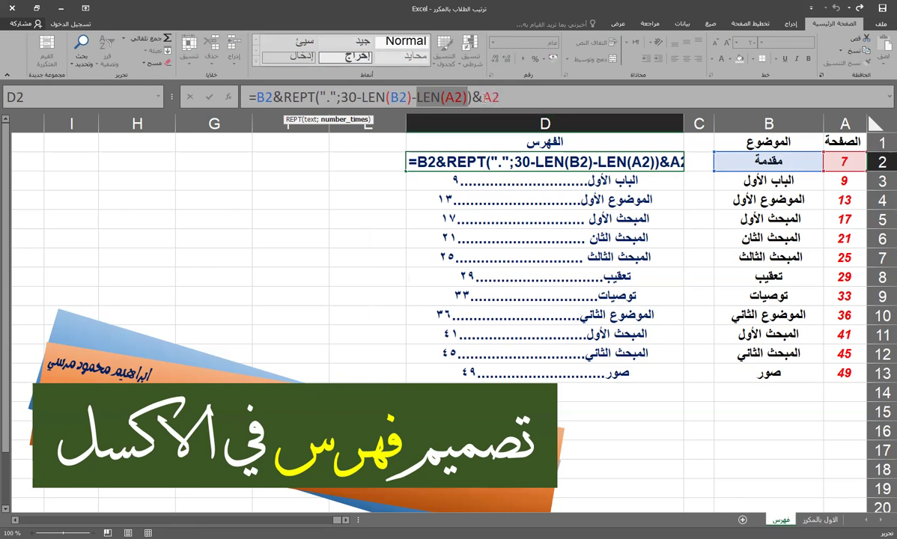
{"action": "left_click_drag", "start_coordinate": [483, 97], "coordinate": [500, 97]}
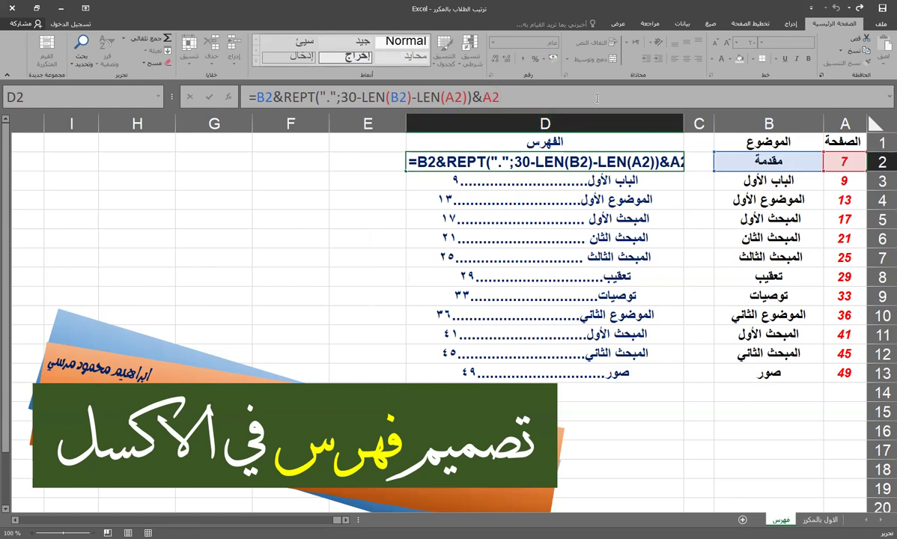
Apply the formula =B2&REPT(".";30-LEN(B2)-LEN(A2))&A2 in D2 and fill it down to D13.
{"action": "key", "text": "Return"}
{"action": "left_click", "coordinate": [409, 164]}
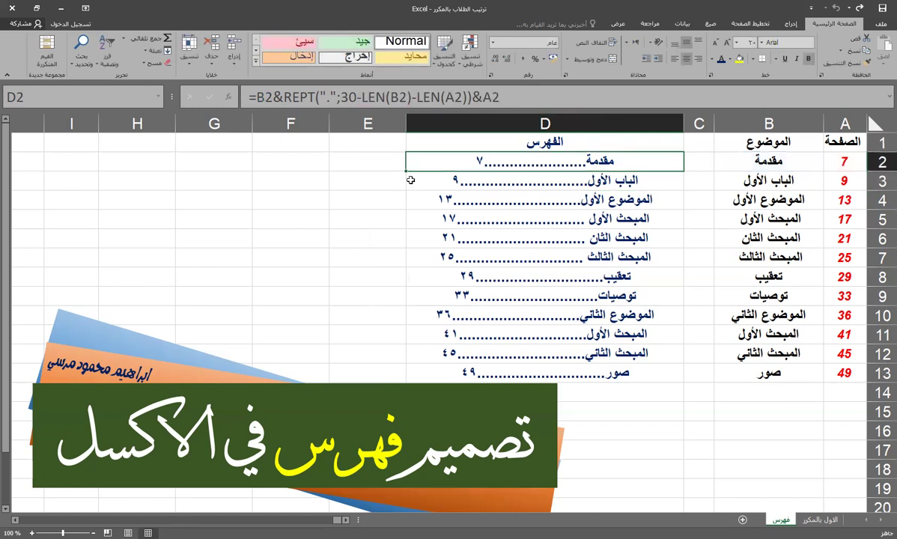
{"action": "left_click_drag", "start_coordinate": [409, 182], "coordinate": [417, 377]}
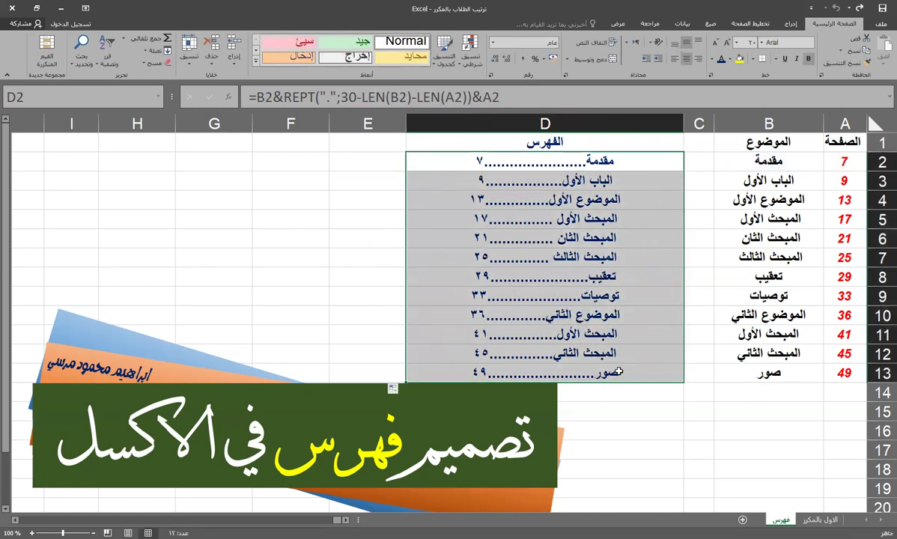
Set the base dot count in D2's REPT formula to 50.
{"action": "left_click", "coordinate": [582, 162]}
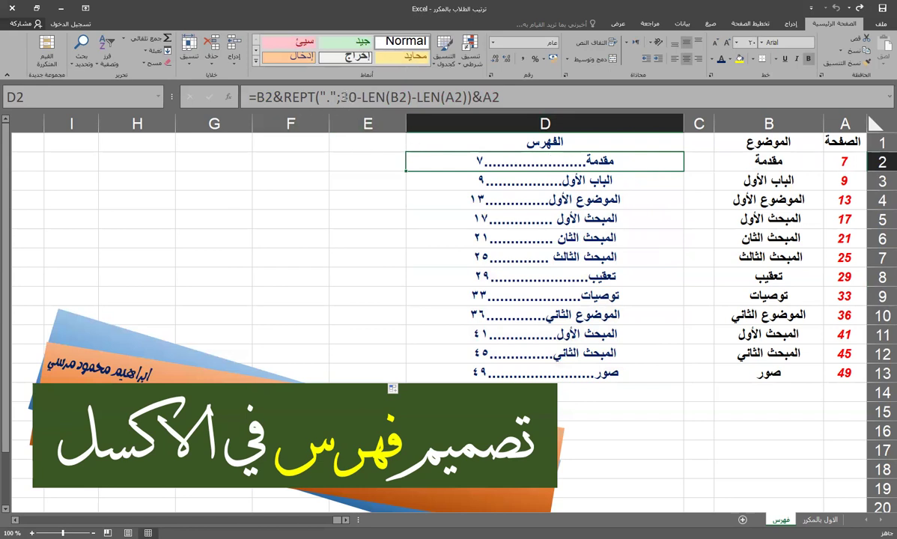
{"action": "left_click", "coordinate": [350, 97]}
{"action": "double_click", "coordinate": [349, 97]}
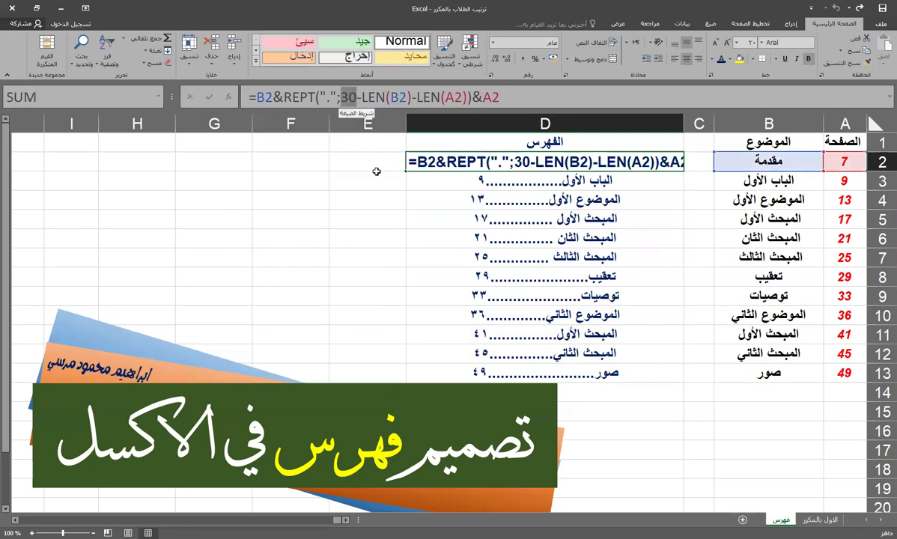
{"action": "type", "text": "50"}
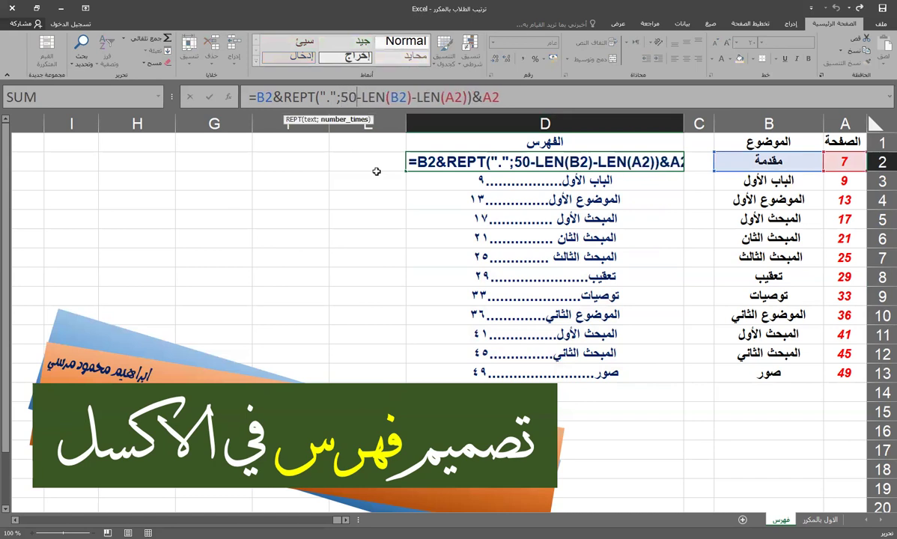
{"action": "key", "text": "Return"}
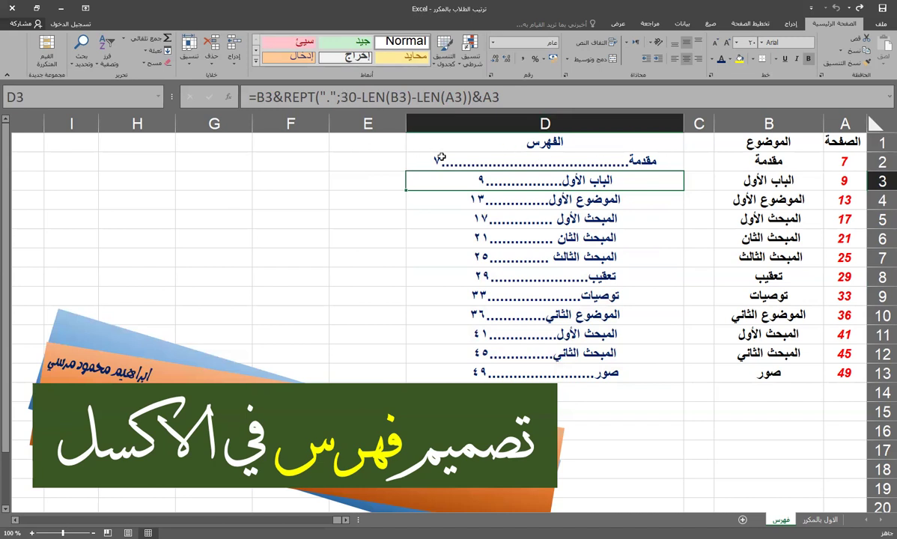
Set the base dot count in D2's REPT formula to 58 and fill the formula down to D13.
{"action": "key", "text": "Up"}
{"action": "left_click", "coordinate": [350, 97]}
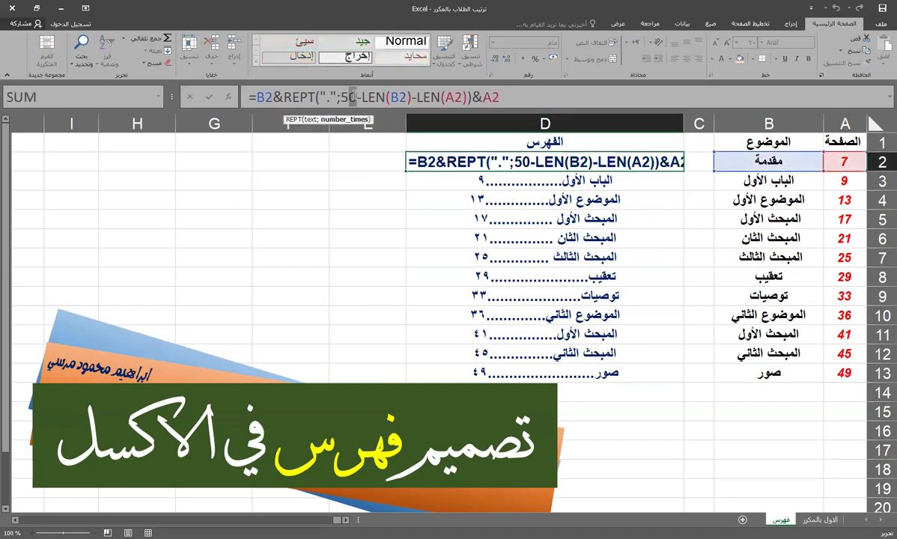
{"action": "key", "text": "BackSpace"}
{"action": "type", "text": "8"}
{"action": "key", "text": "Return"}
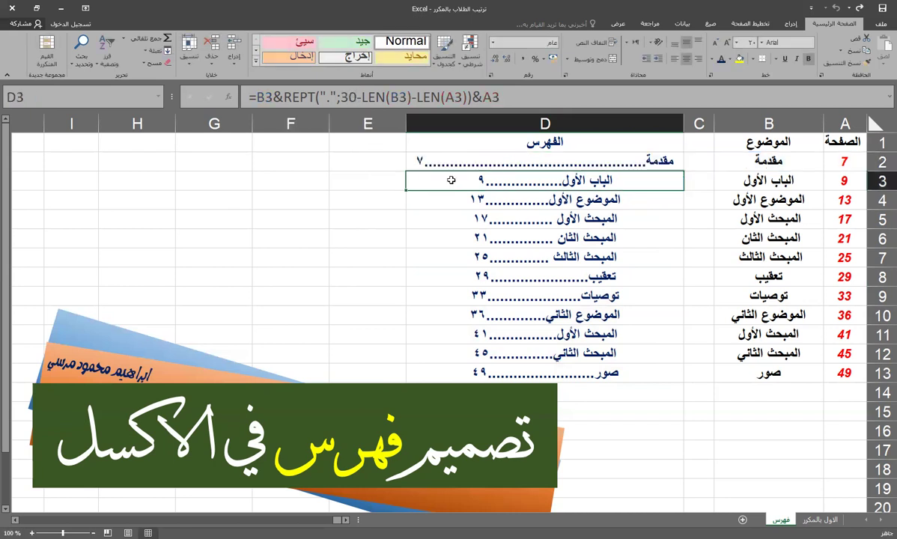
{"action": "left_click", "coordinate": [423, 167]}
{"action": "left_click_drag", "start_coordinate": [403, 170], "coordinate": [412, 376]}
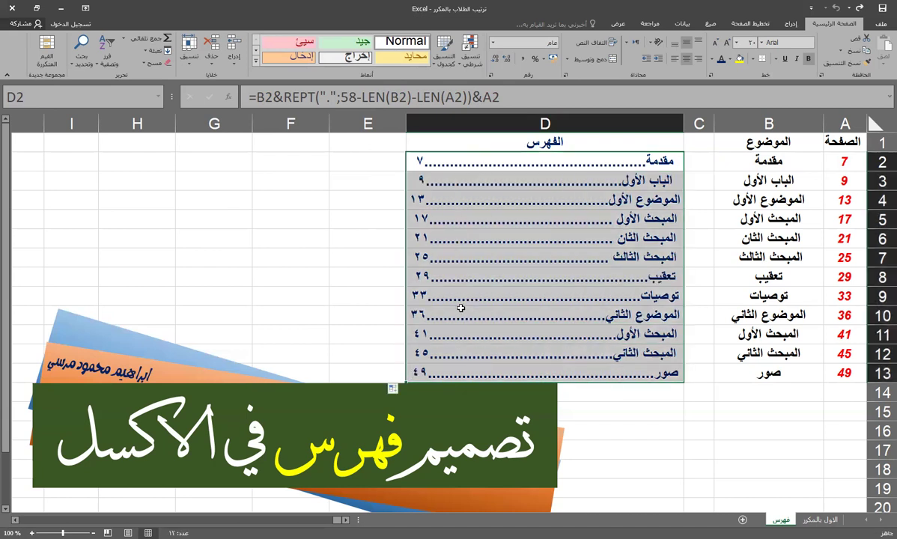
Check the index entries under the column D heading and the formulas in D7 and D2.
{"action": "left_click", "coordinate": [541, 266]}
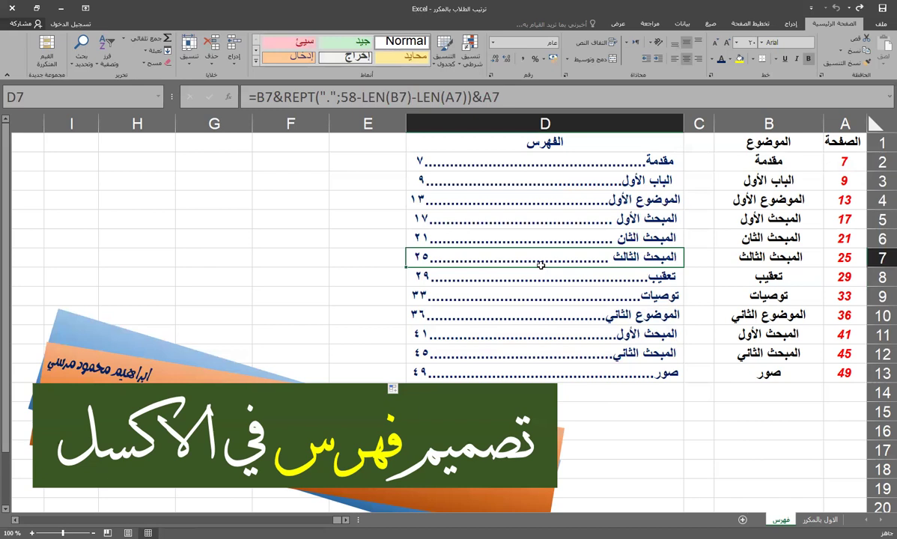
{"action": "left_click", "coordinate": [537, 142]}
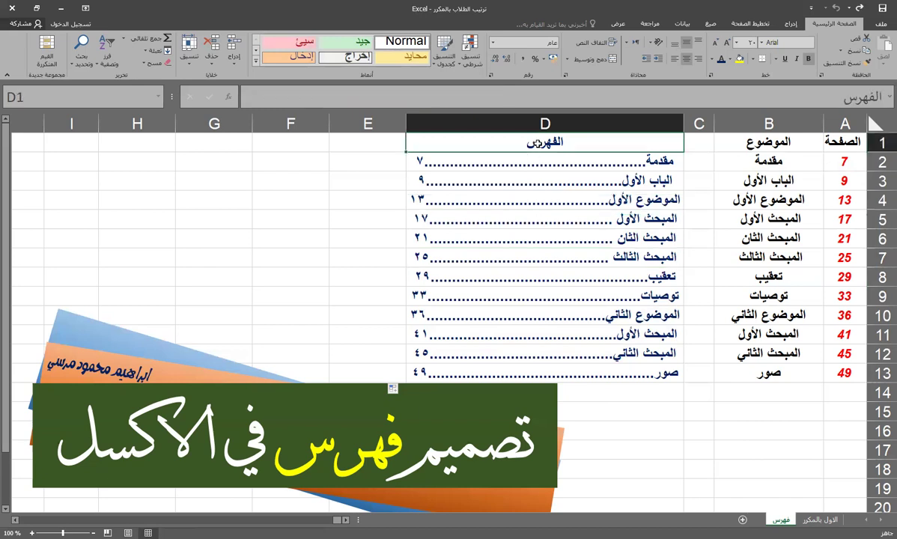
{"action": "left_click", "coordinate": [494, 165]}
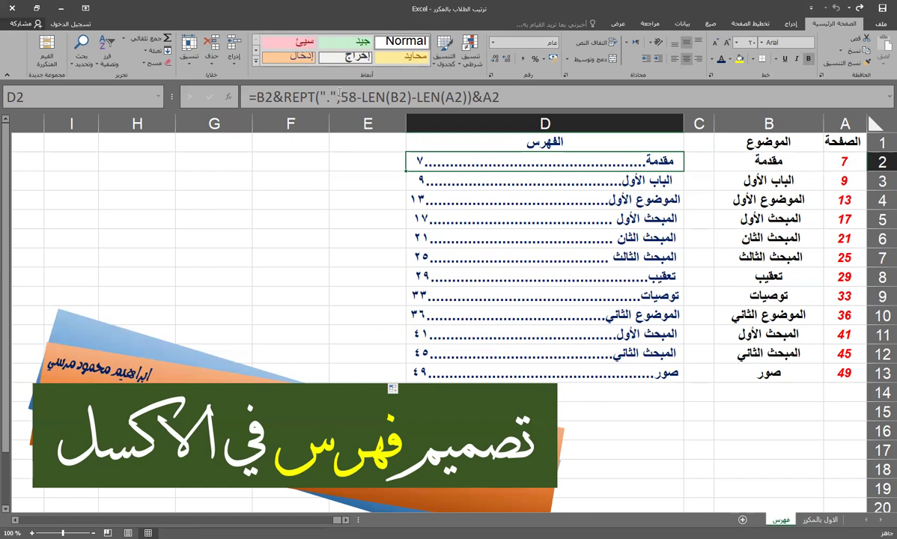
Change the leader character in D2's REPT formula to a hyphen and fill the formula down to D13.
{"action": "left_click", "coordinate": [331, 96]}
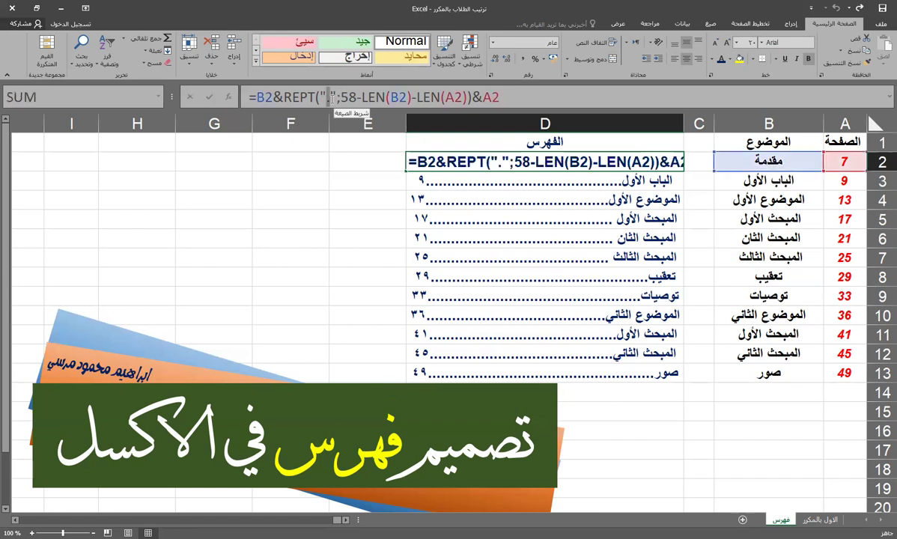
{"action": "type", "text": "-"}
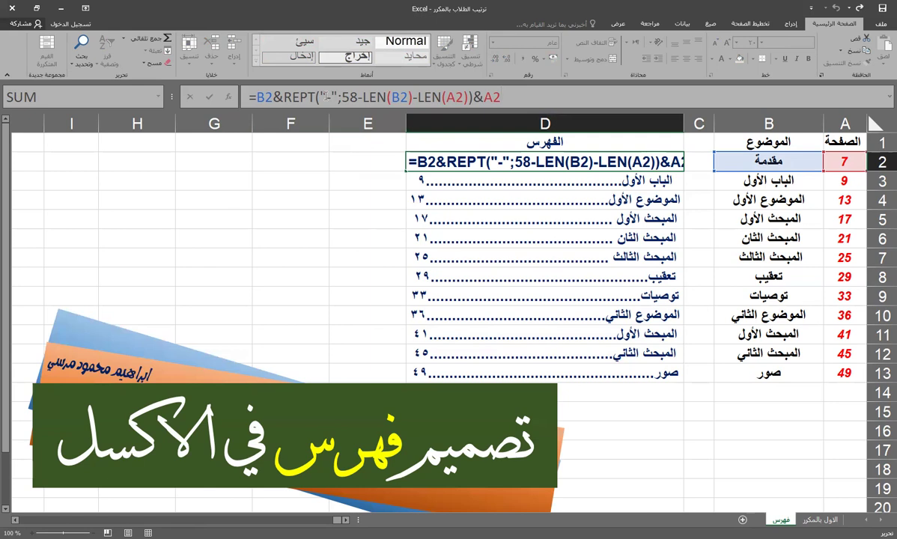
{"action": "left_click", "coordinate": [361, 98]}
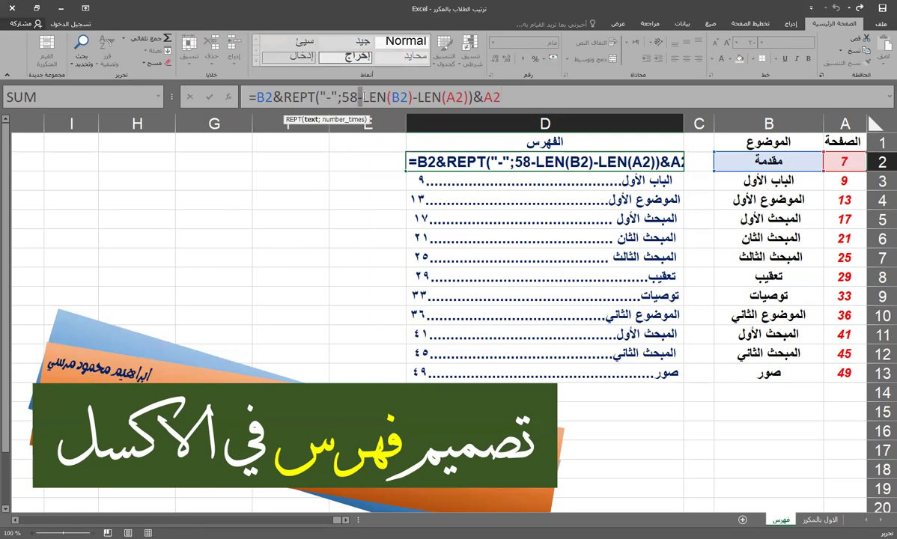
{"action": "left_click", "coordinate": [415, 97]}
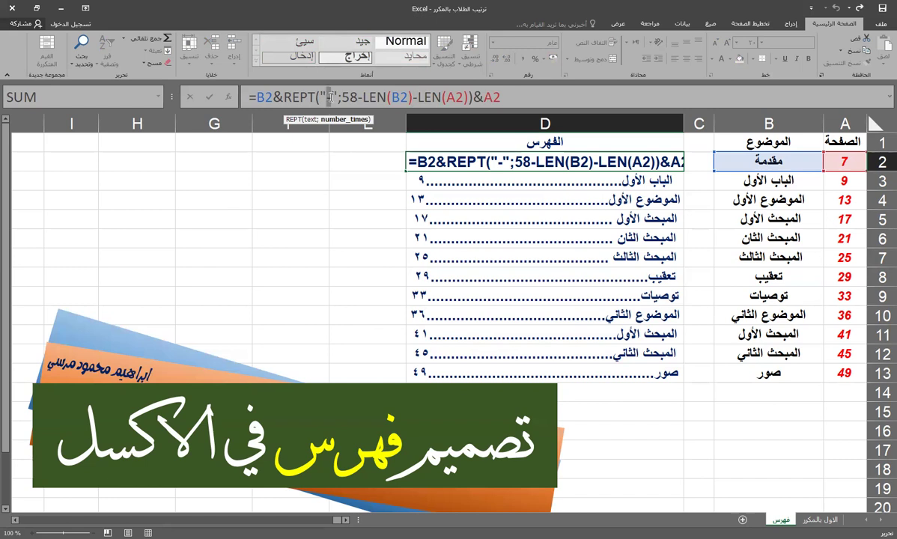
{"action": "left_click_drag", "start_coordinate": [337, 97], "coordinate": [320, 97]}
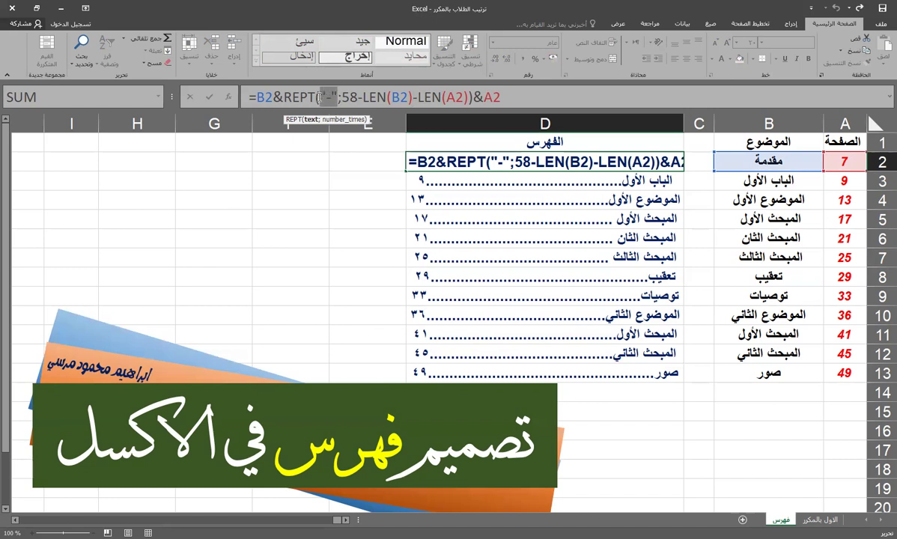
{"action": "left_click_drag", "start_coordinate": [319, 97], "coordinate": [319, 95]}
{"action": "left_click", "coordinate": [519, 98]}
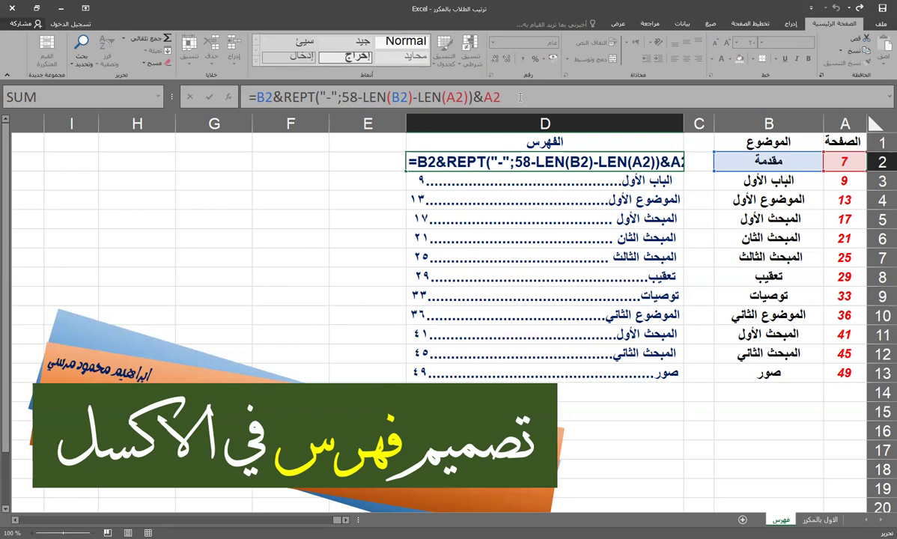
{"action": "key", "text": "Return"}
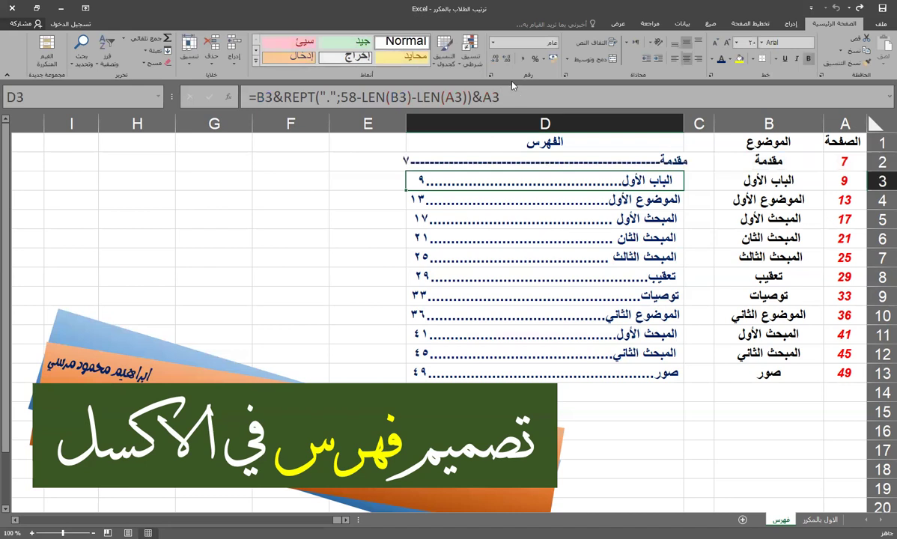
{"action": "left_click", "coordinate": [412, 167]}
{"action": "left_click_drag", "start_coordinate": [409, 174], "coordinate": [424, 382]}
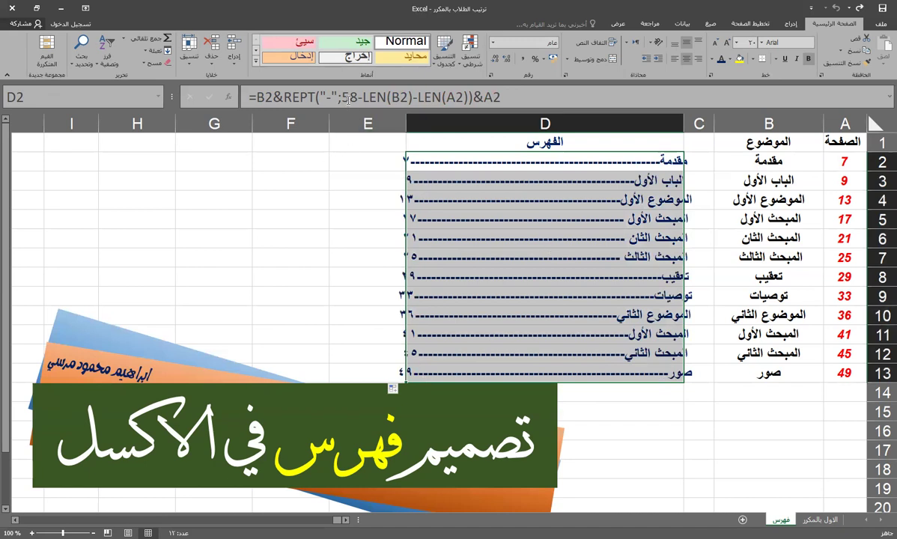
Set the base hyphen count in D2's REPT formula to 48.
{"action": "left_click", "coordinate": [344, 98]}
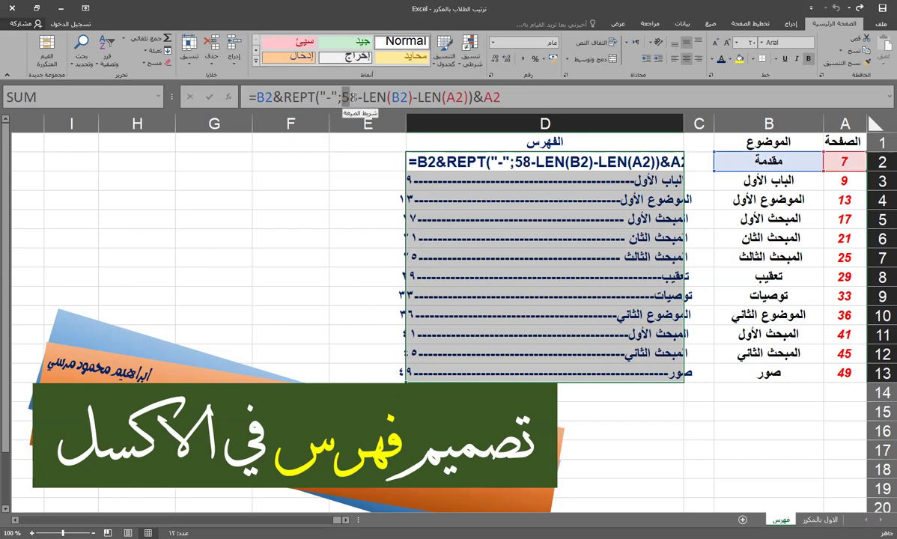
{"action": "type", "text": "4"}
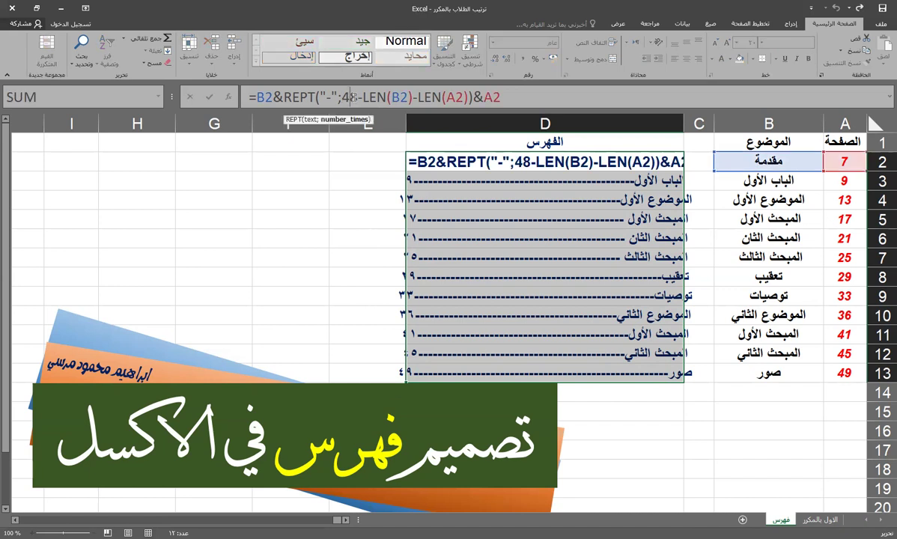
{"action": "key", "text": "Return"}
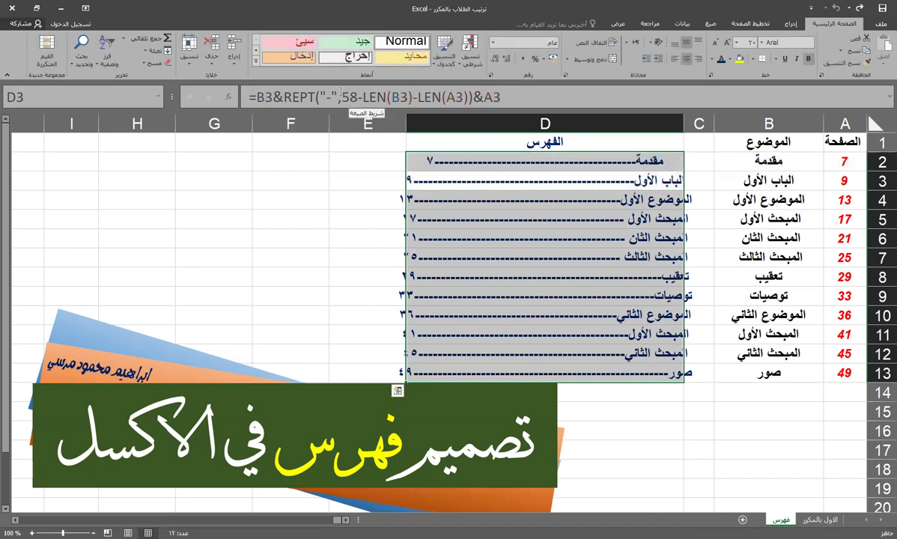
{"action": "left_click", "coordinate": [344, 98]}
{"action": "left_click_drag", "start_coordinate": [342, 97], "coordinate": [349, 98]}
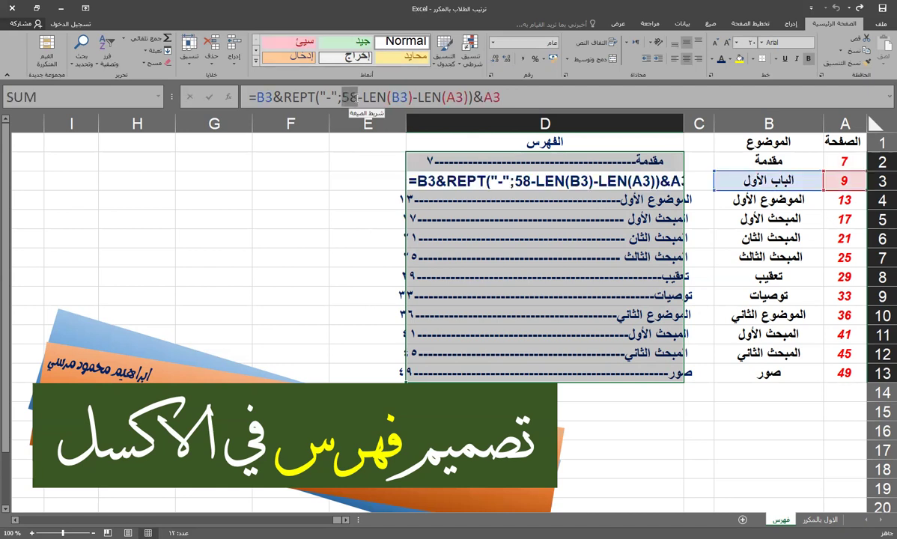
{"action": "left_click", "coordinate": [453, 159]}
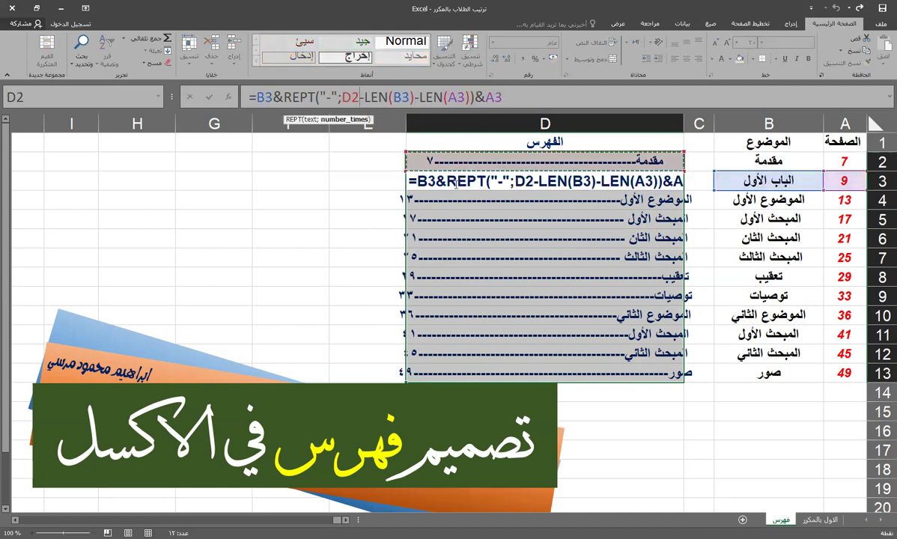
{"action": "key", "text": "Escape"}
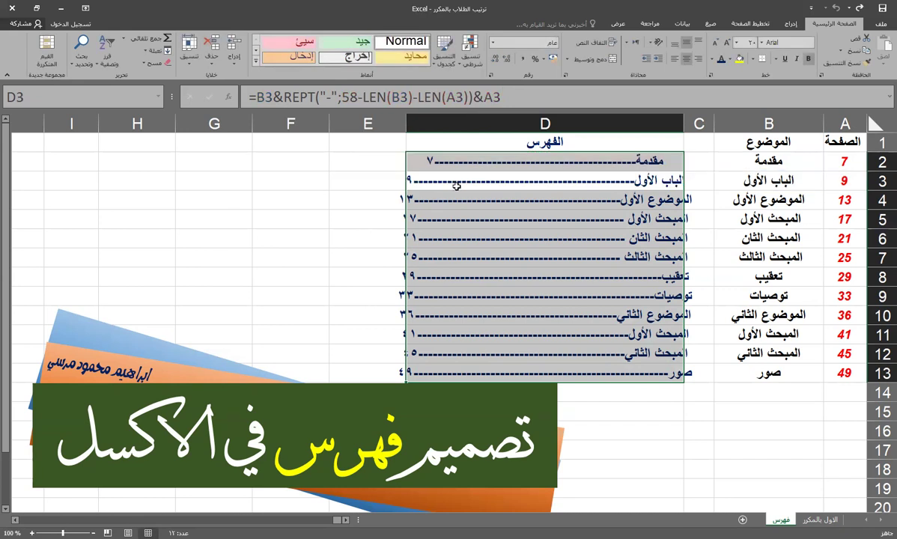
Set the base hyphen count in D3's REPT formula to 53 and fill the formula up to D2 and down to D13.
{"action": "double_click", "coordinate": [349, 98]}
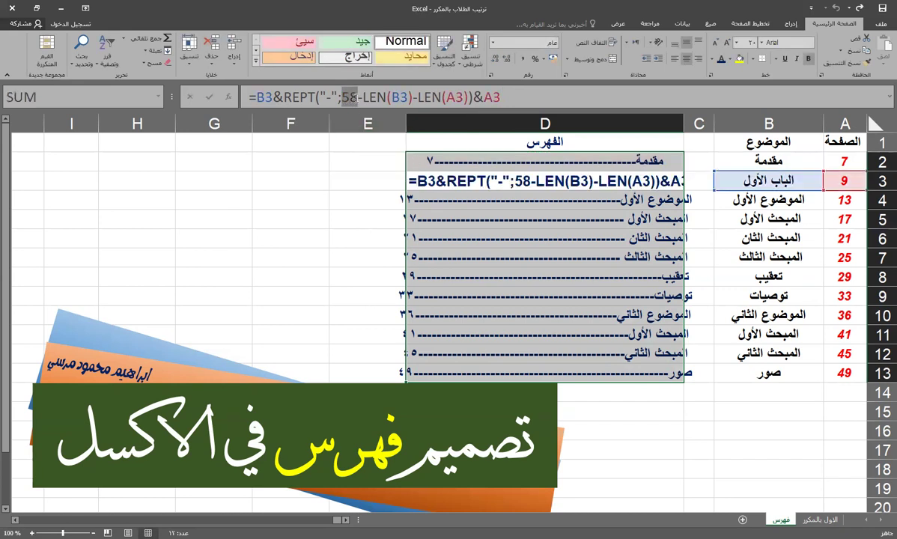
{"action": "type", "text": "53"}
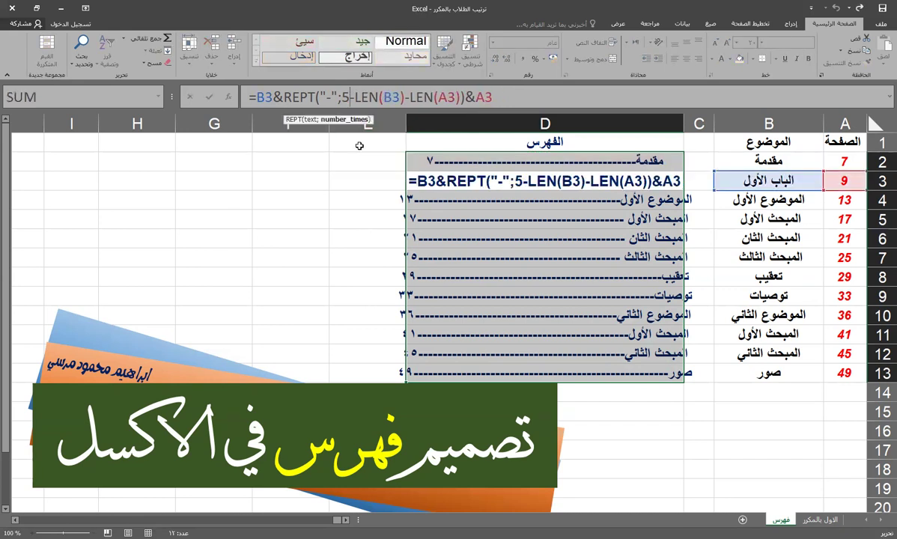
{"action": "key", "text": "Return"}
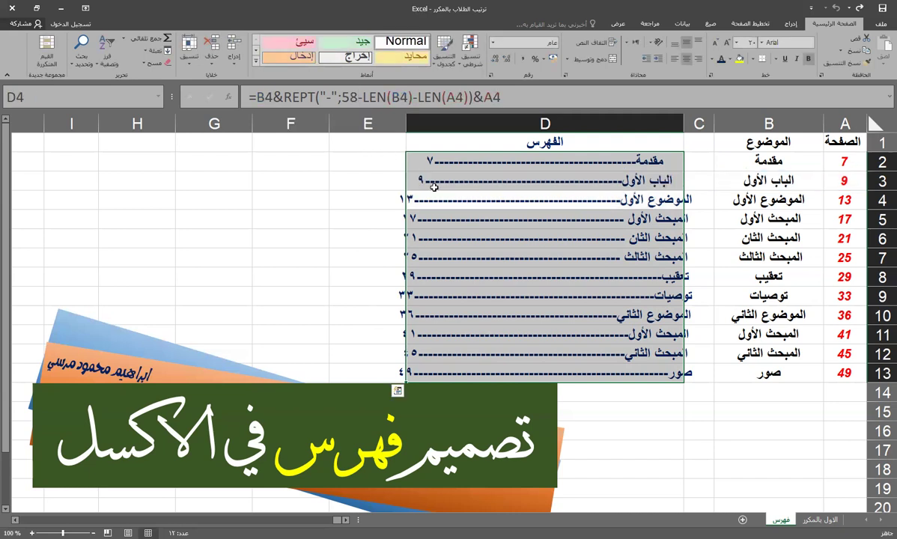
{"action": "left_click", "coordinate": [408, 179]}
{"action": "left_click_drag", "start_coordinate": [407, 190], "coordinate": [406, 166]}
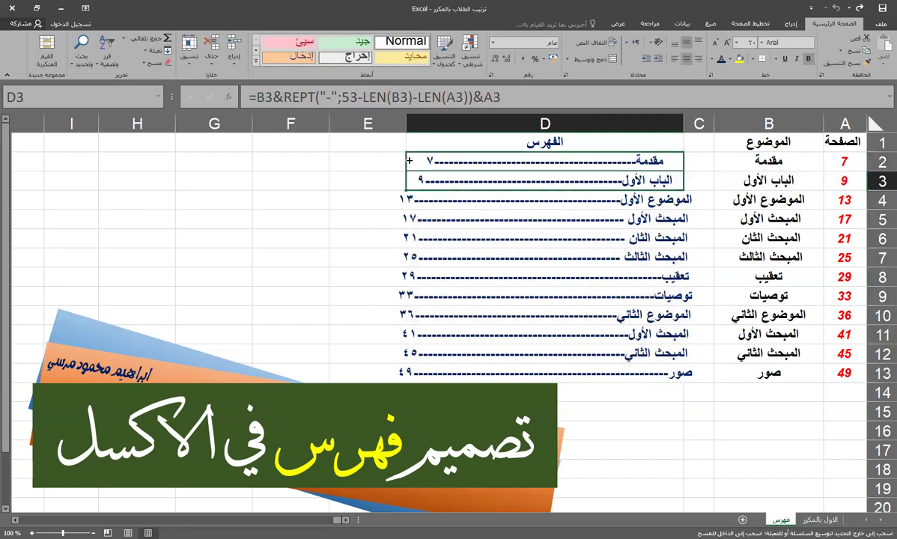
{"action": "double_click", "coordinate": [406, 189]}
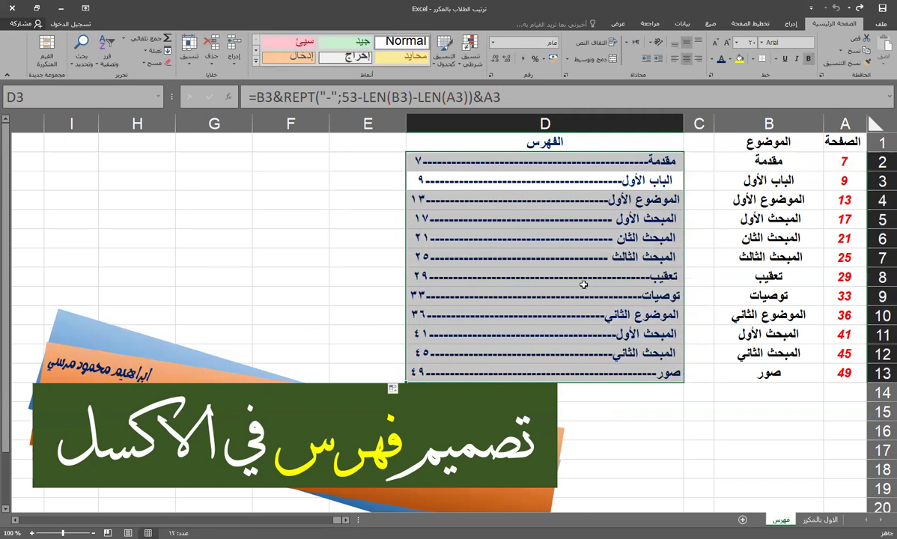
{"action": "left_click", "coordinate": [613, 433]}
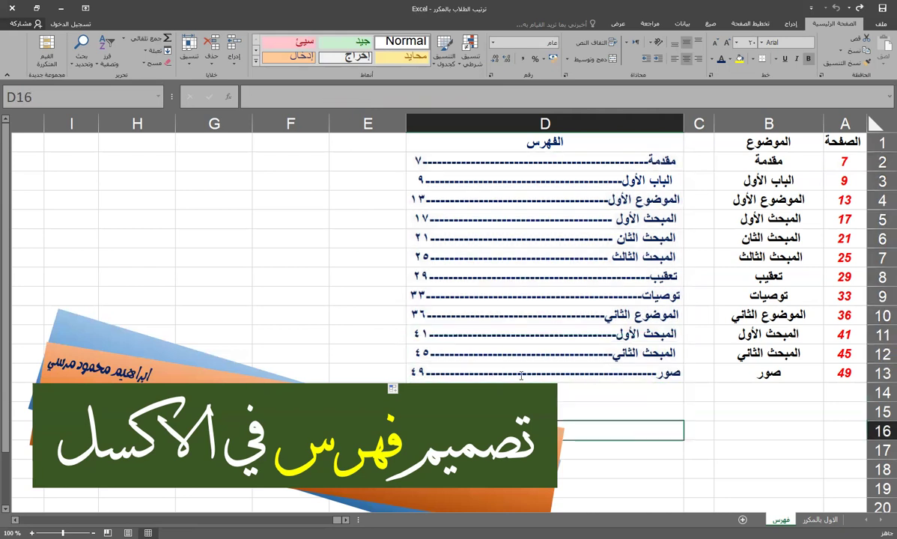
Change D2's REPT formula to a dot leader with a base count of 58 and fill it down to D13.
{"action": "left_click", "coordinate": [478, 162]}
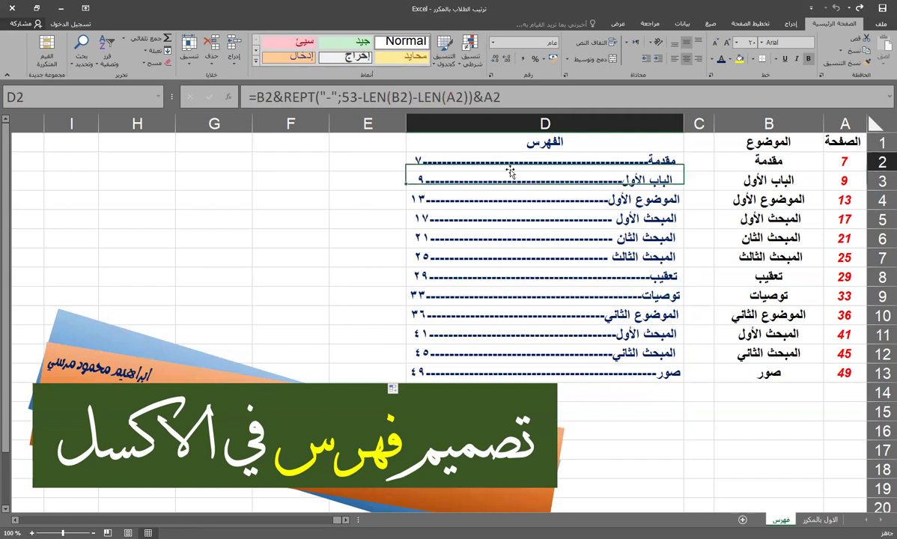
{"action": "left_click", "coordinate": [330, 99]}
{"action": "key", "text": "BackSpace"}
{"action": "type", "text": "."}
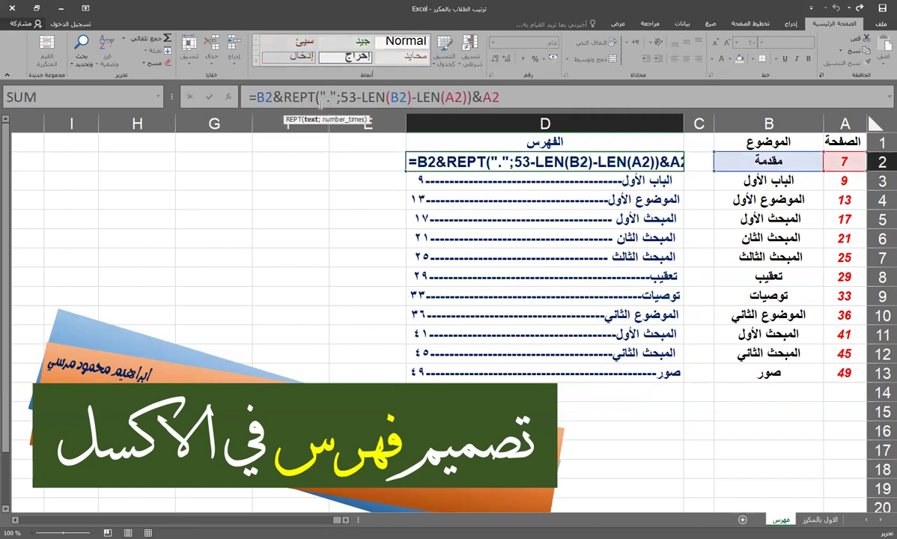
{"action": "left_click", "coordinate": [357, 97]}
{"action": "key", "text": "BackSpace"}
{"action": "type", "text": "8"}
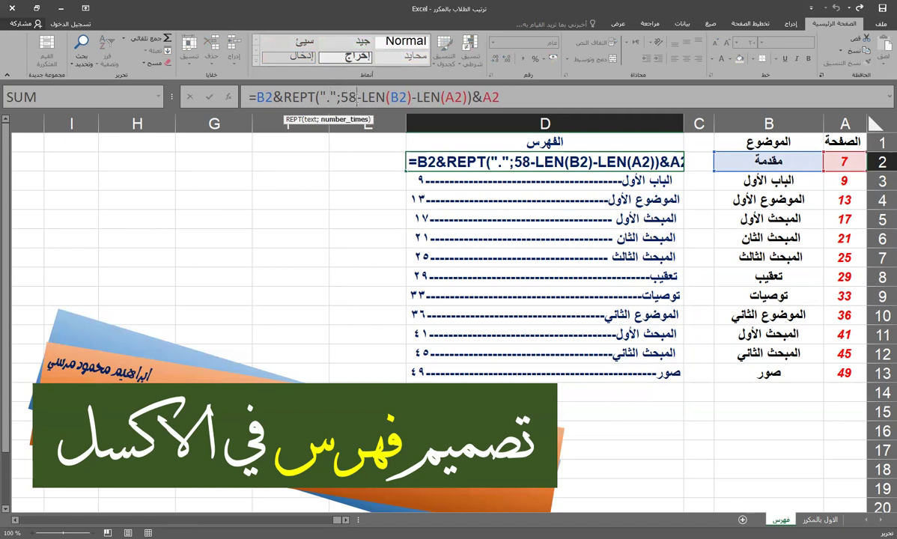
{"action": "key", "text": "Return"}
{"action": "left_click", "coordinate": [412, 165]}
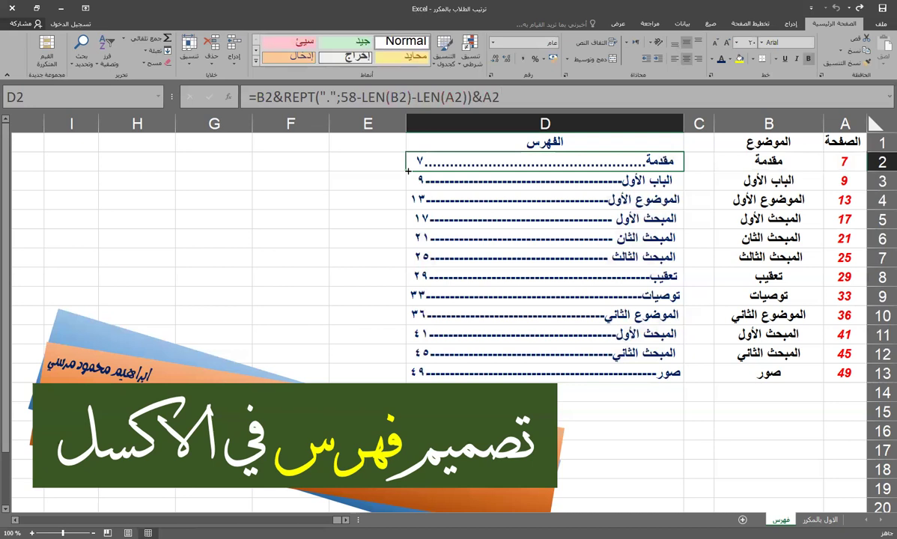
{"action": "double_click", "coordinate": [409, 171]}
{"action": "left_click", "coordinate": [636, 431]}
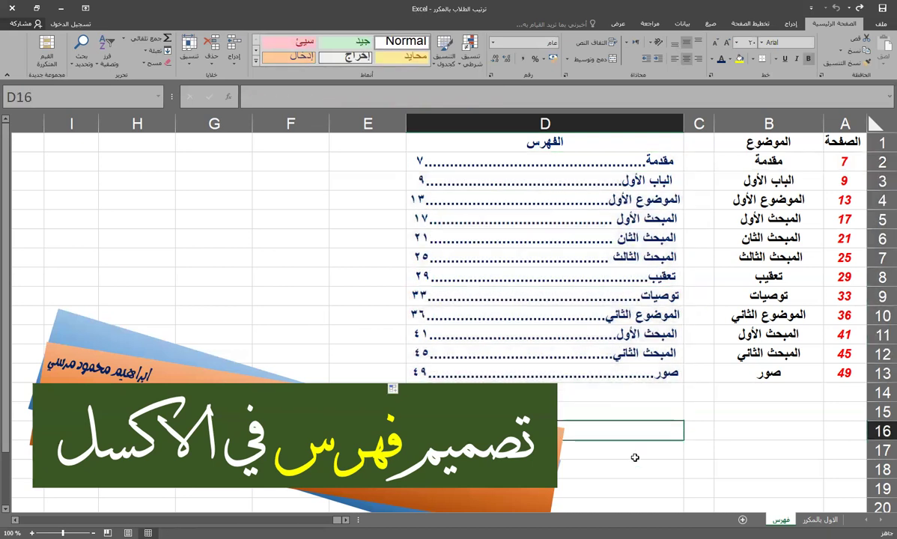
{"action": "left_click", "coordinate": [635, 453]}
{"action": "left_click", "coordinate": [284, 196]}
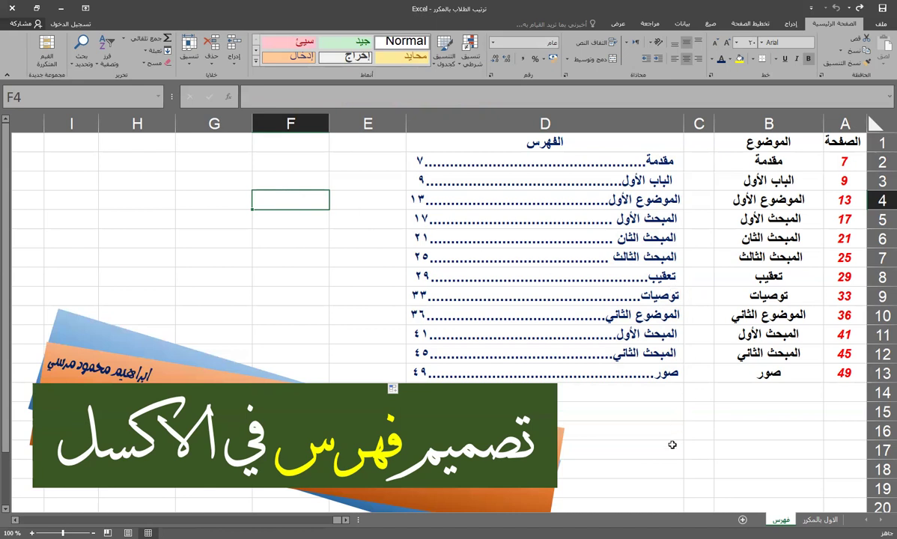
{"action": "mouse_move", "coordinate": [715, 154]}
{"action": "left_mouse_down"}
{"action": "mouse_move", "coordinate": [841, 185]}
{"action": "mouse_move", "coordinate": [845, 372]}
{"action": "left_mouse_up"}
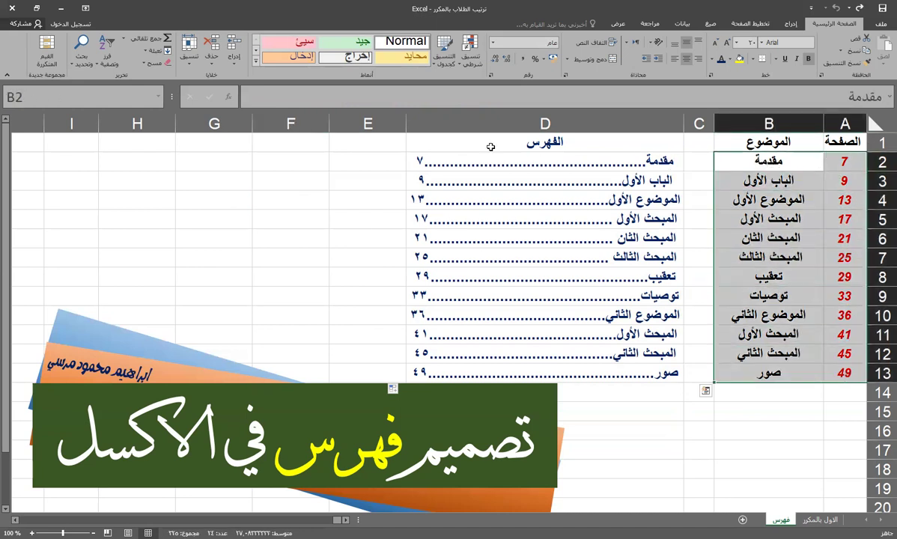
{"action": "left_click_drag", "start_coordinate": [515, 138], "coordinate": [633, 392]}
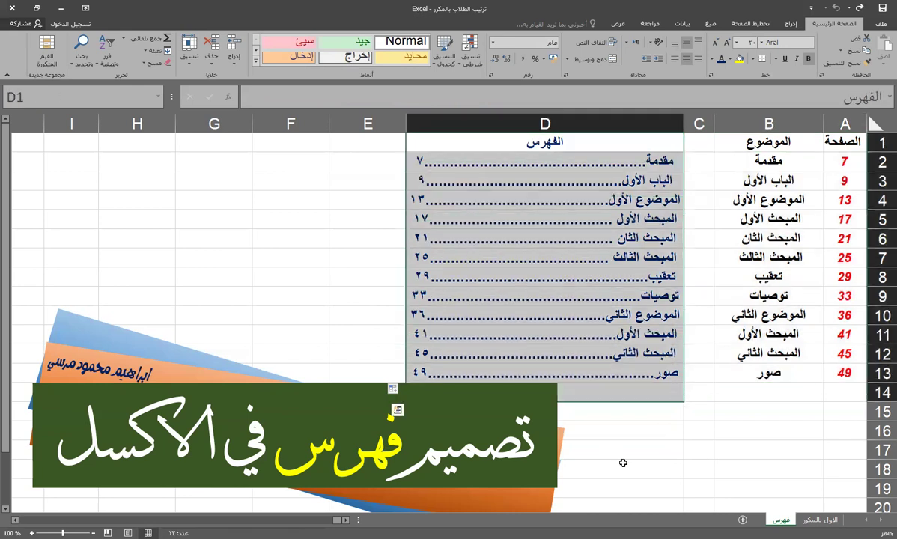
{"action": "left_click", "coordinate": [625, 468]}
{"action": "left_click", "coordinate": [308, 208]}
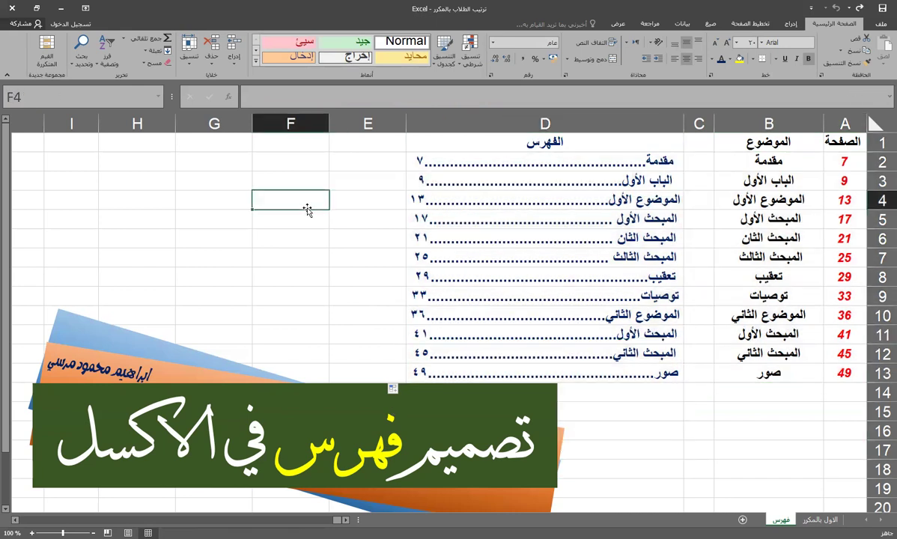